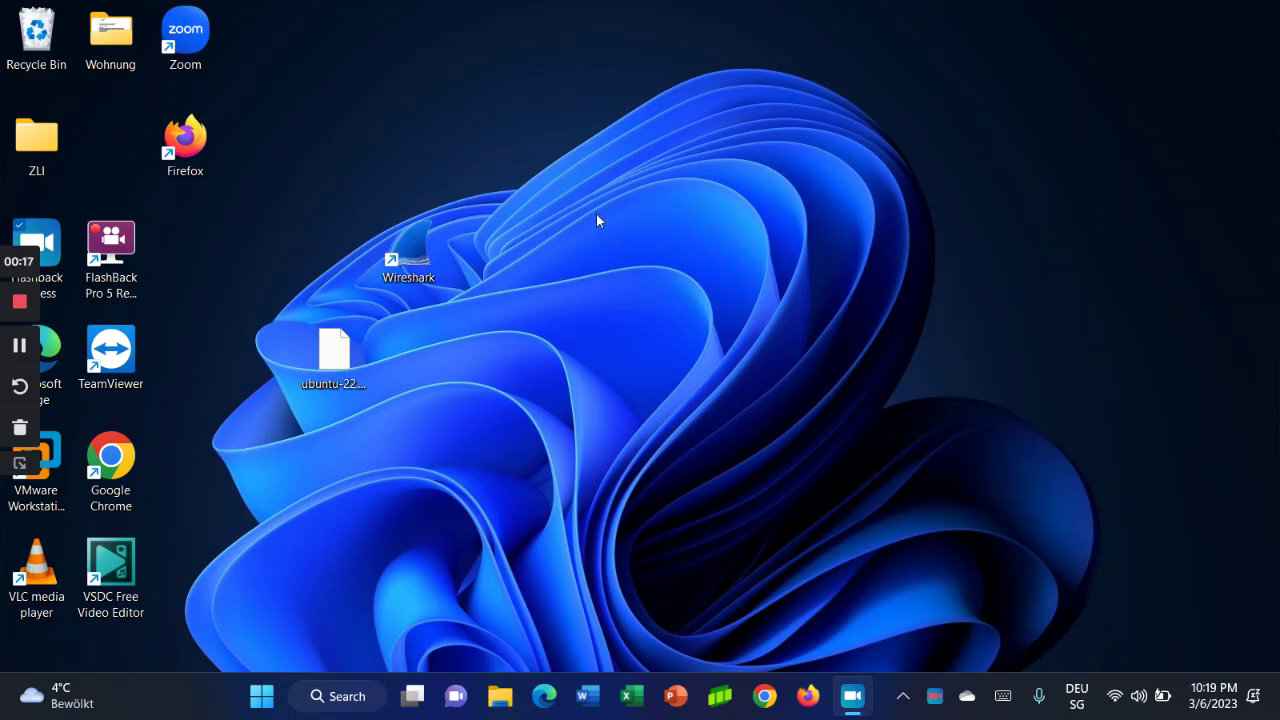
Launch Chrome and go to anyviewer.com
double_click(141, 455)
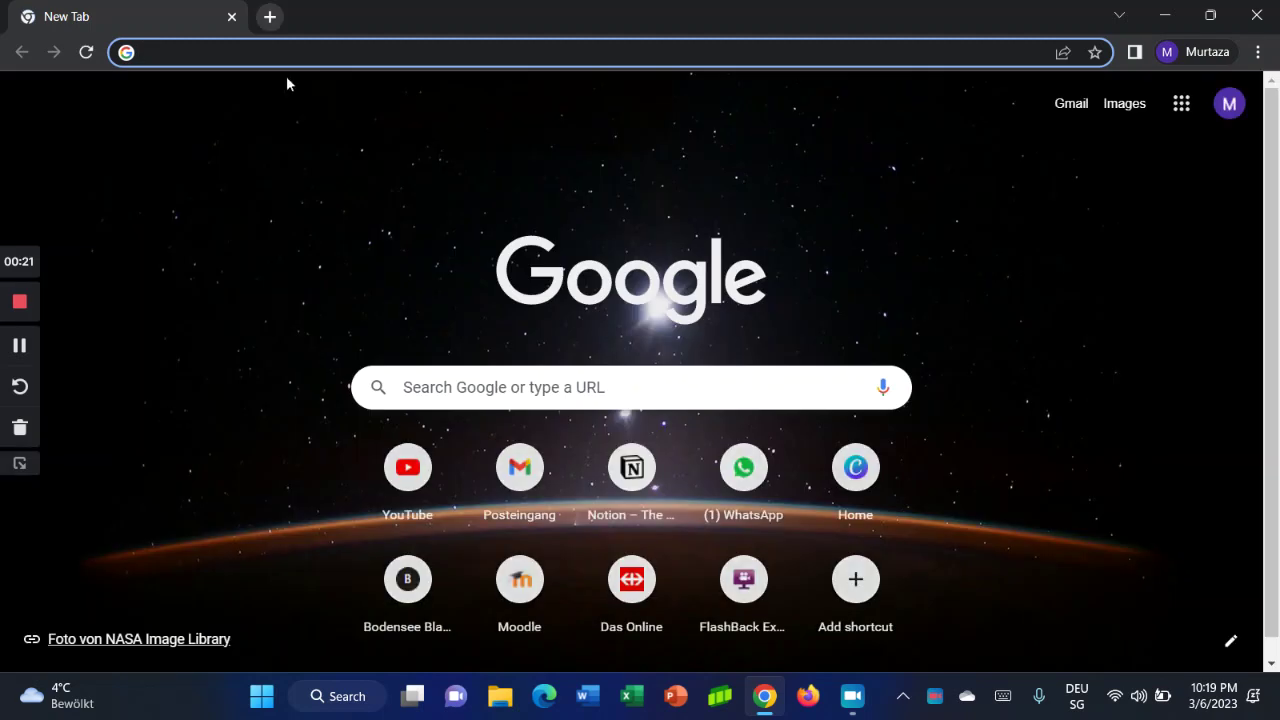
click(301, 49)
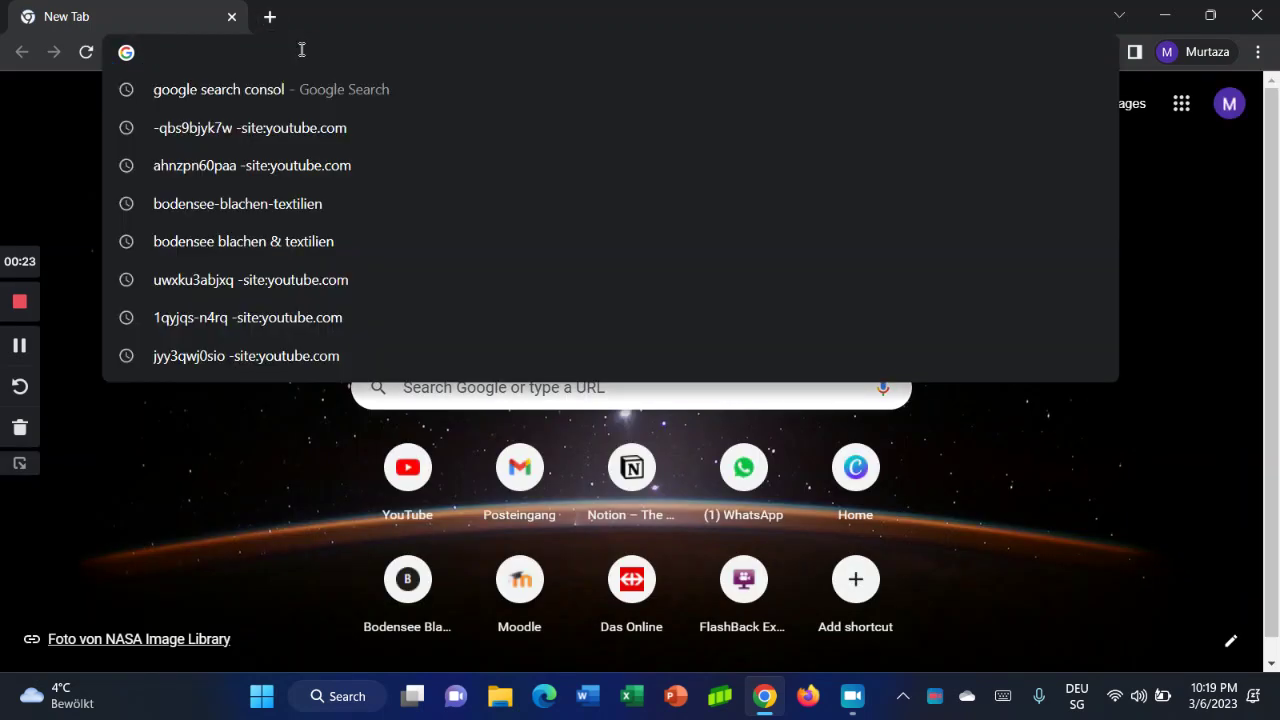
text(an)
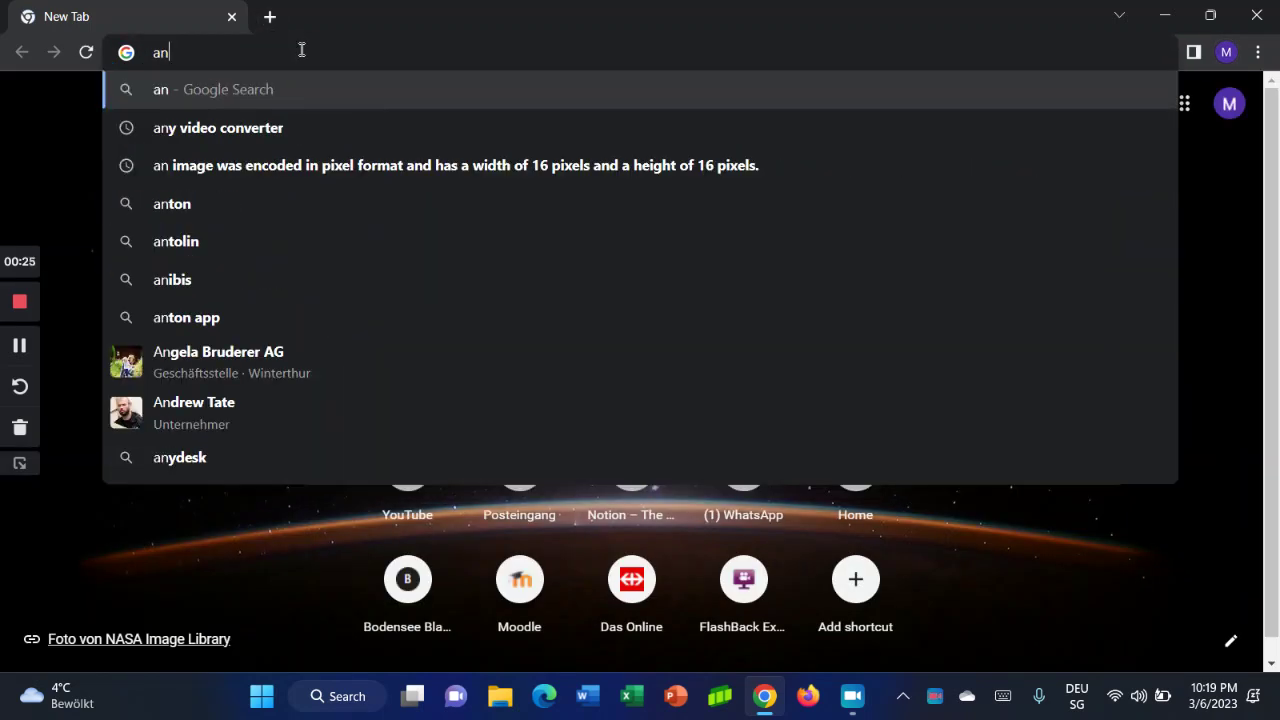
text(yvie)
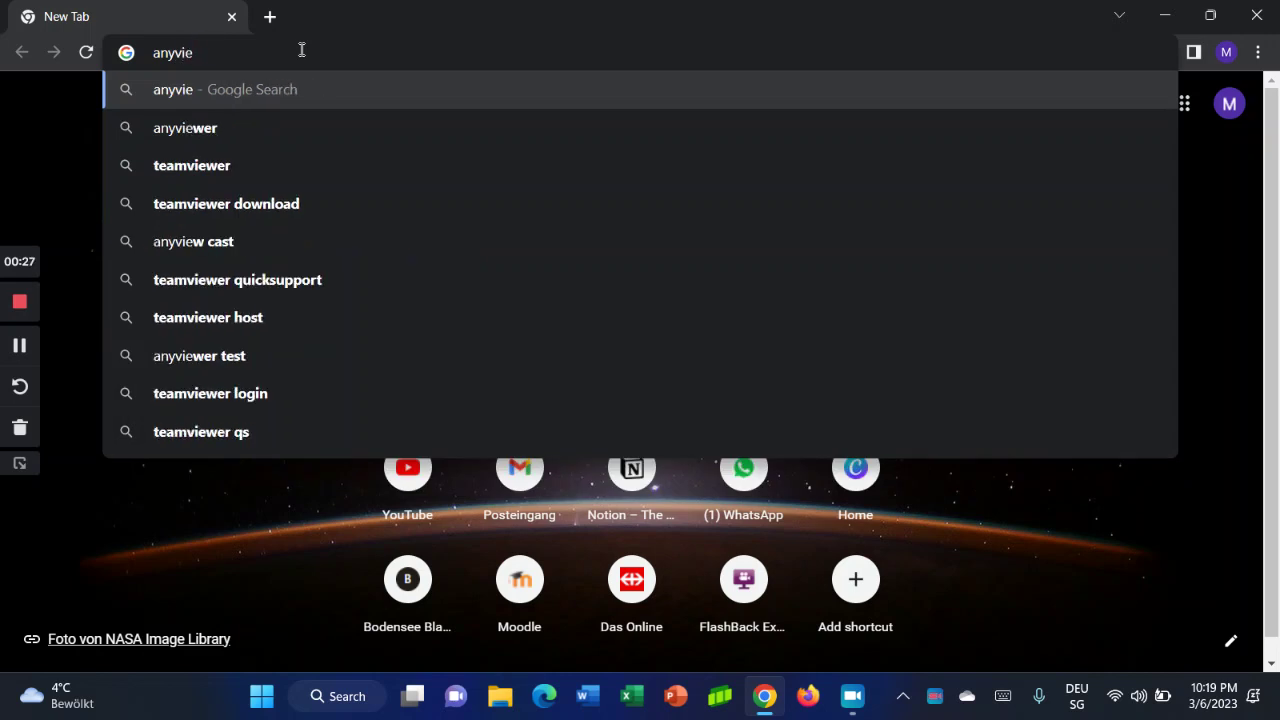
text(wer.com)
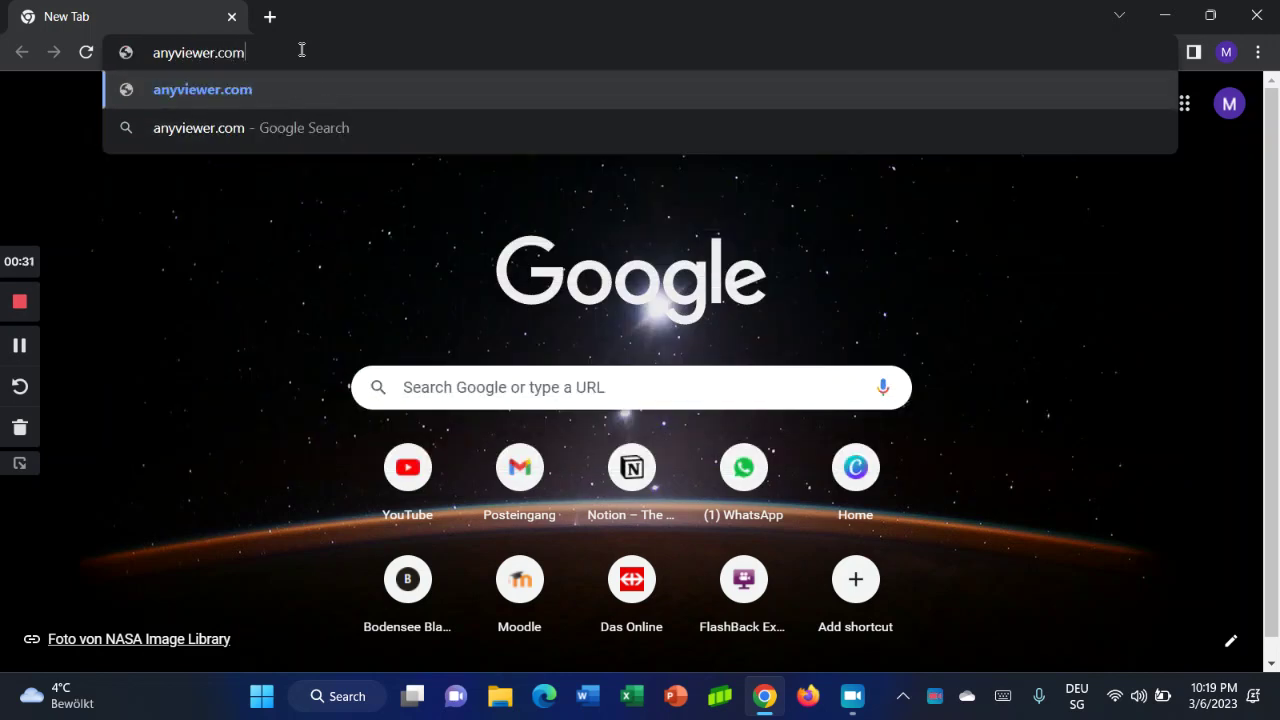
key(Return)
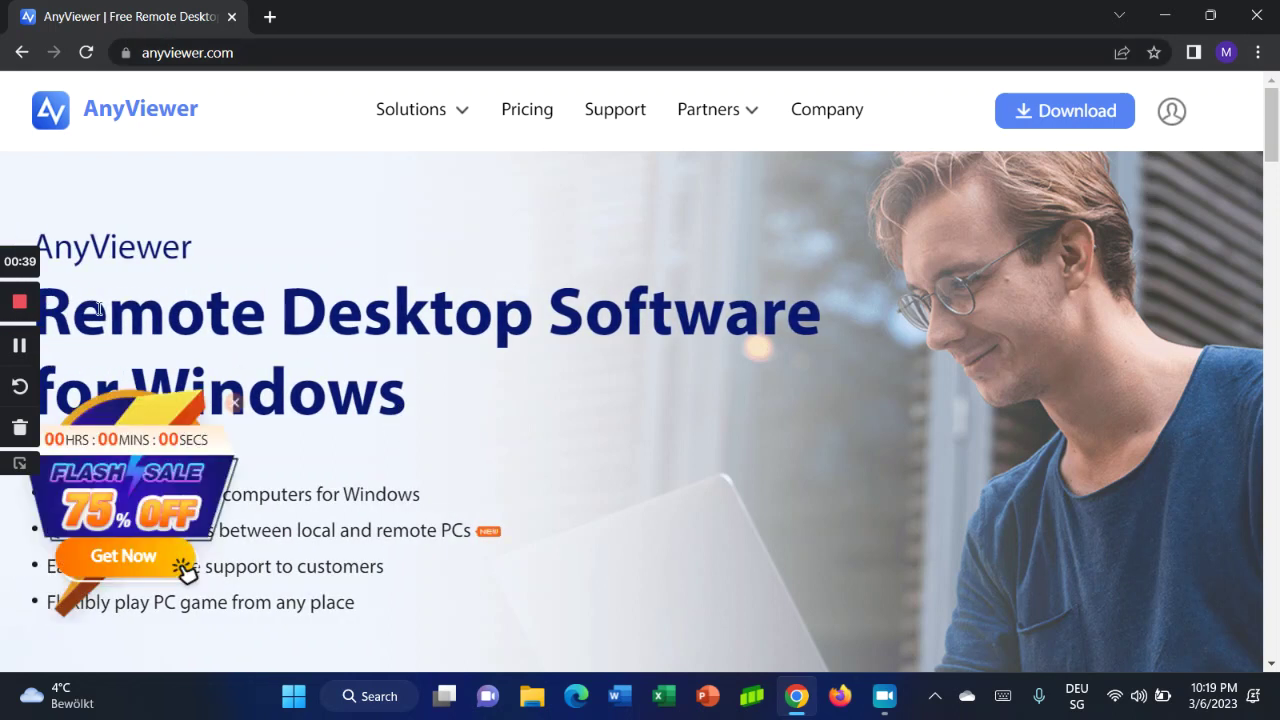
Close the Flash Sale popup and scroll the homepage down to Download Freeware and back
click(237, 408)
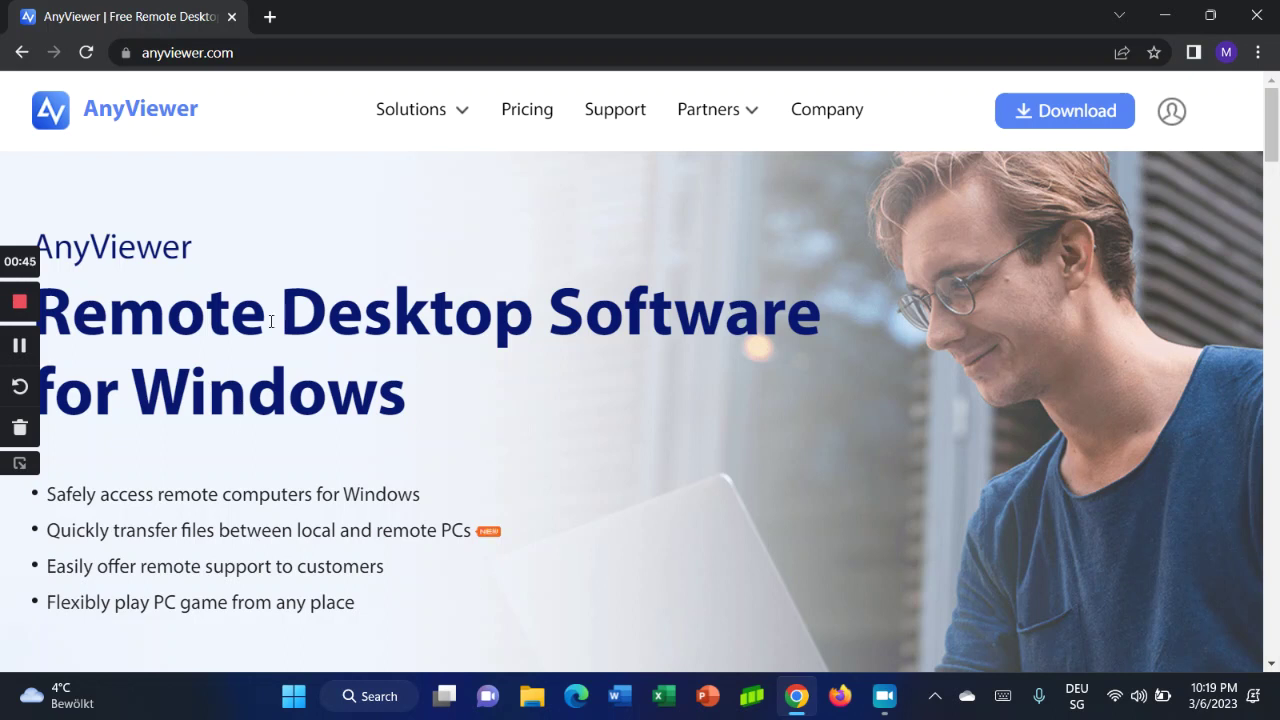
scroll(526, 411, down, 1)
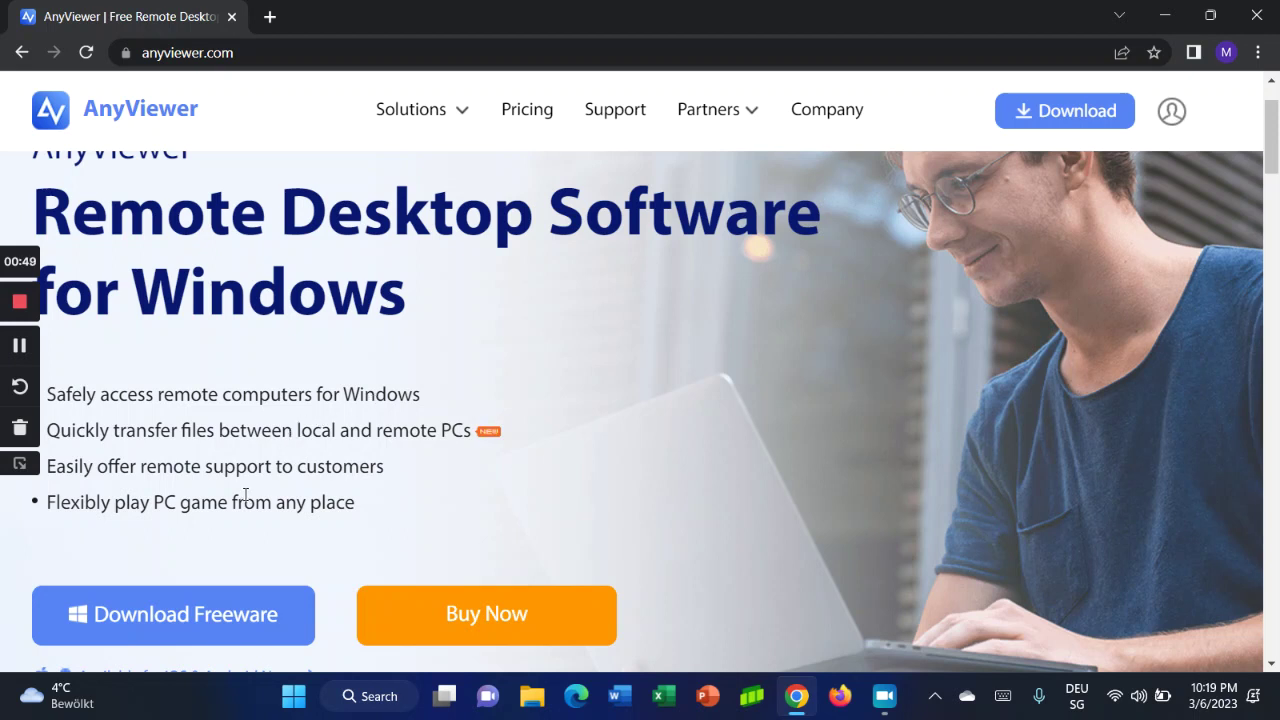
scroll(248, 495, down, 2)
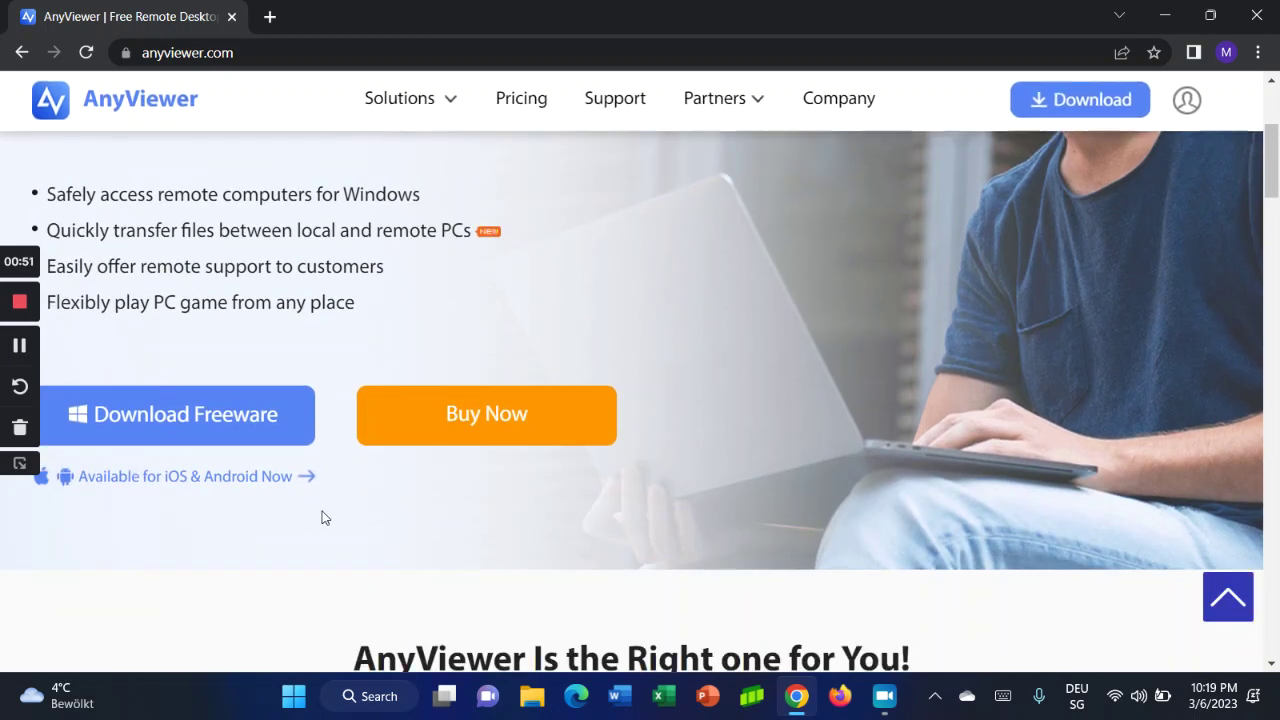
scroll(322, 515, up, 3)
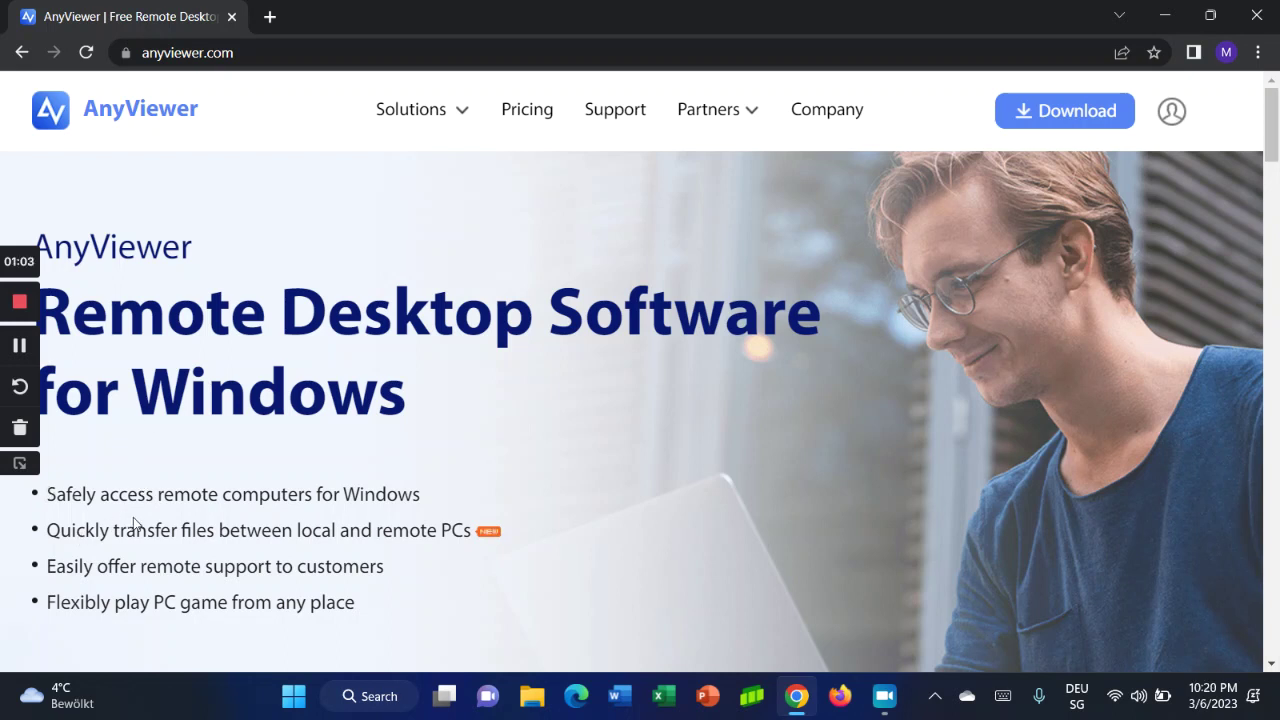
Highlight the four feature bullet lines on the homepage, then clear the selection
drag(410, 531, 301, 535)
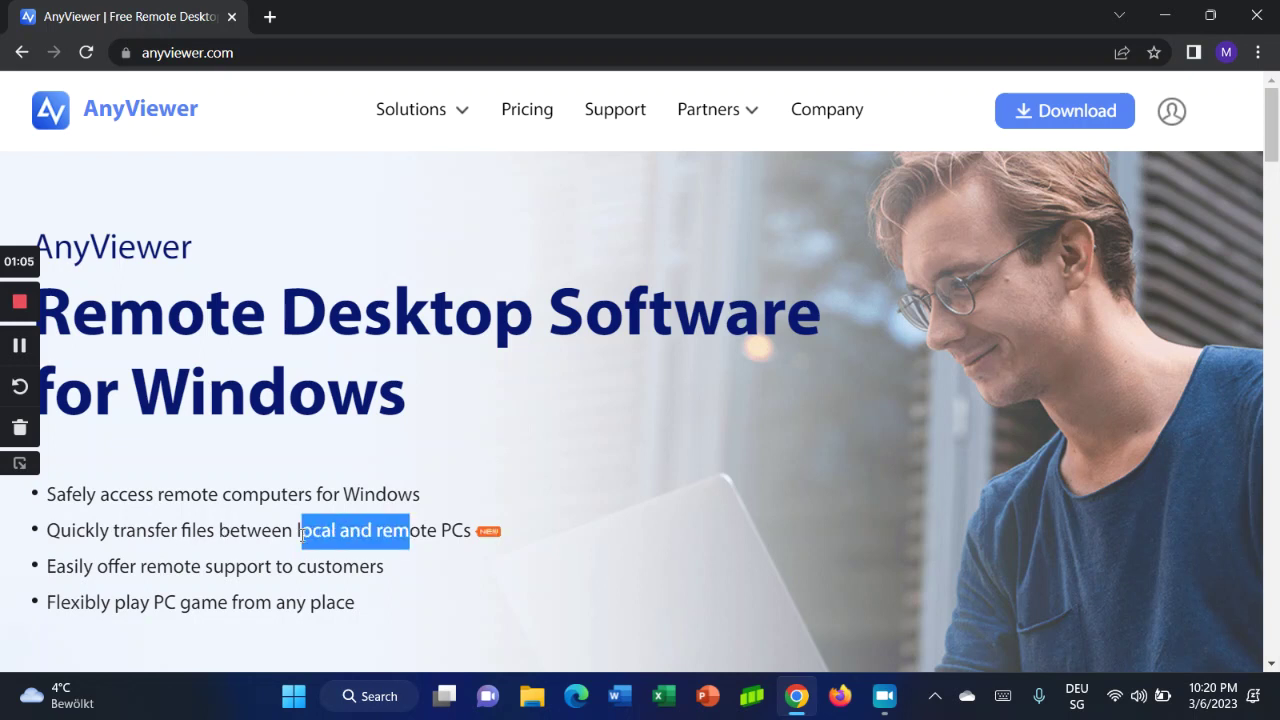
drag(137, 566, 52, 603)
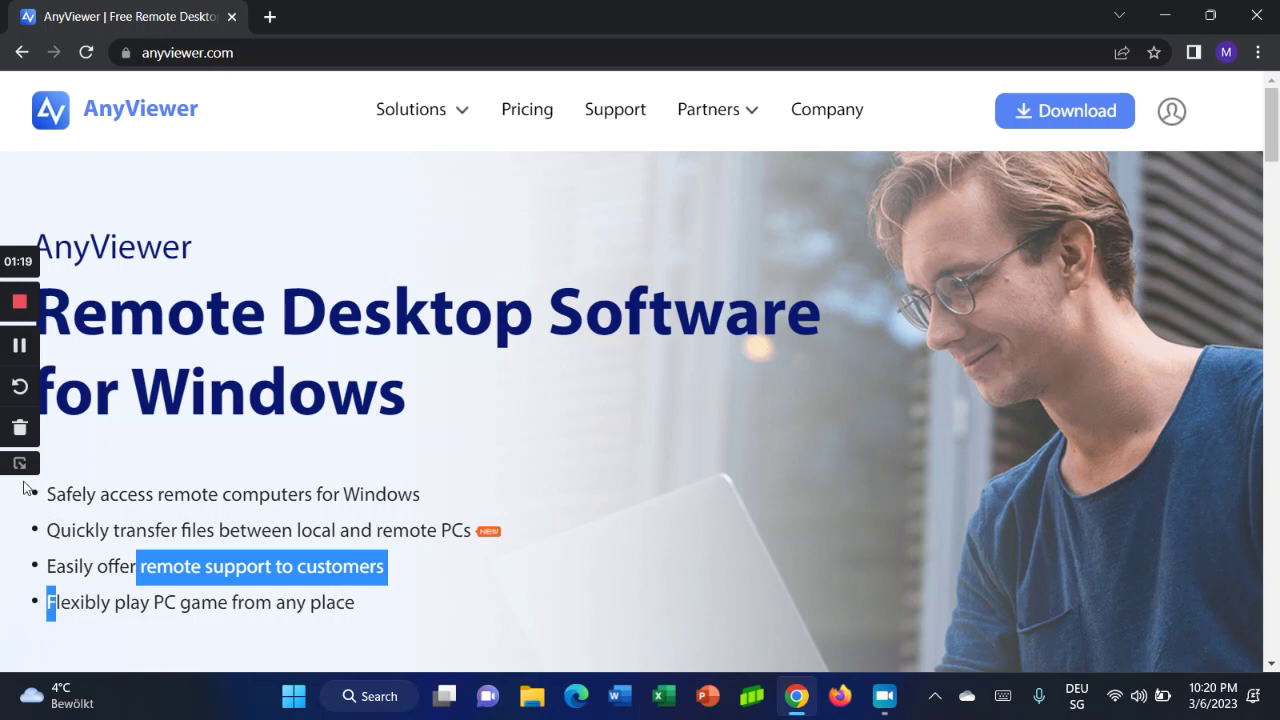
drag(46, 494, 418, 599)
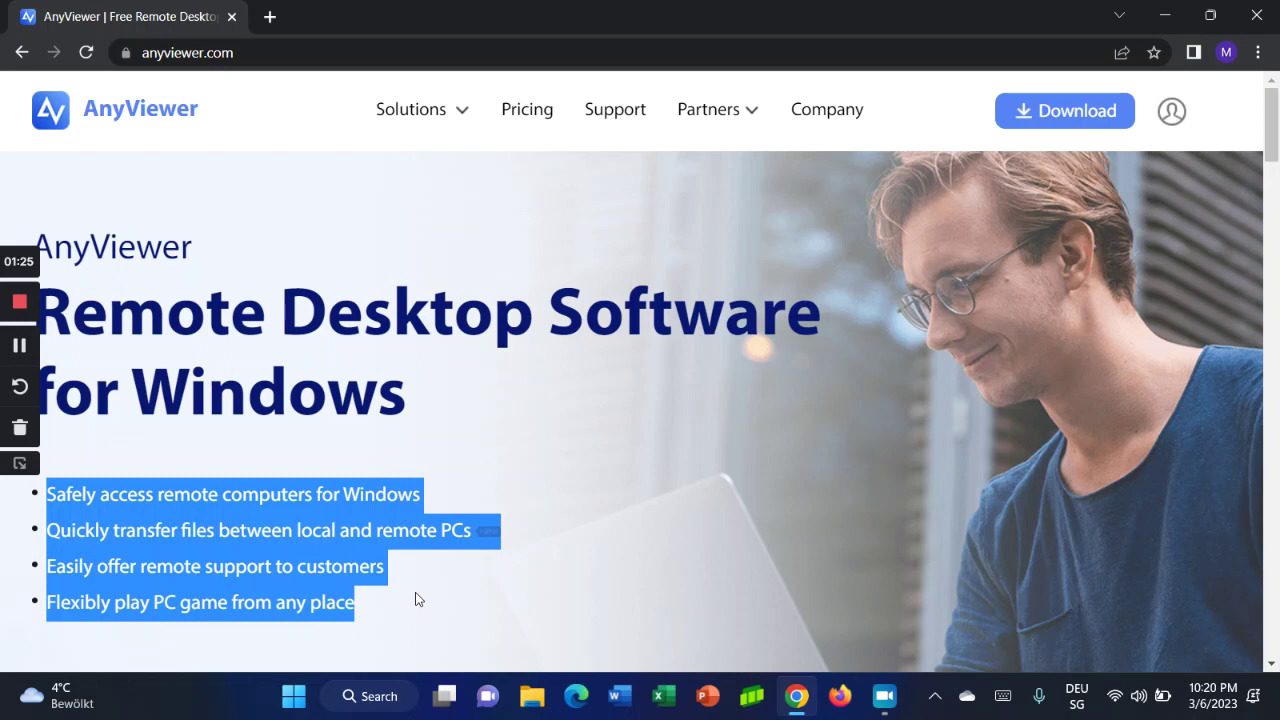
click(249, 533)
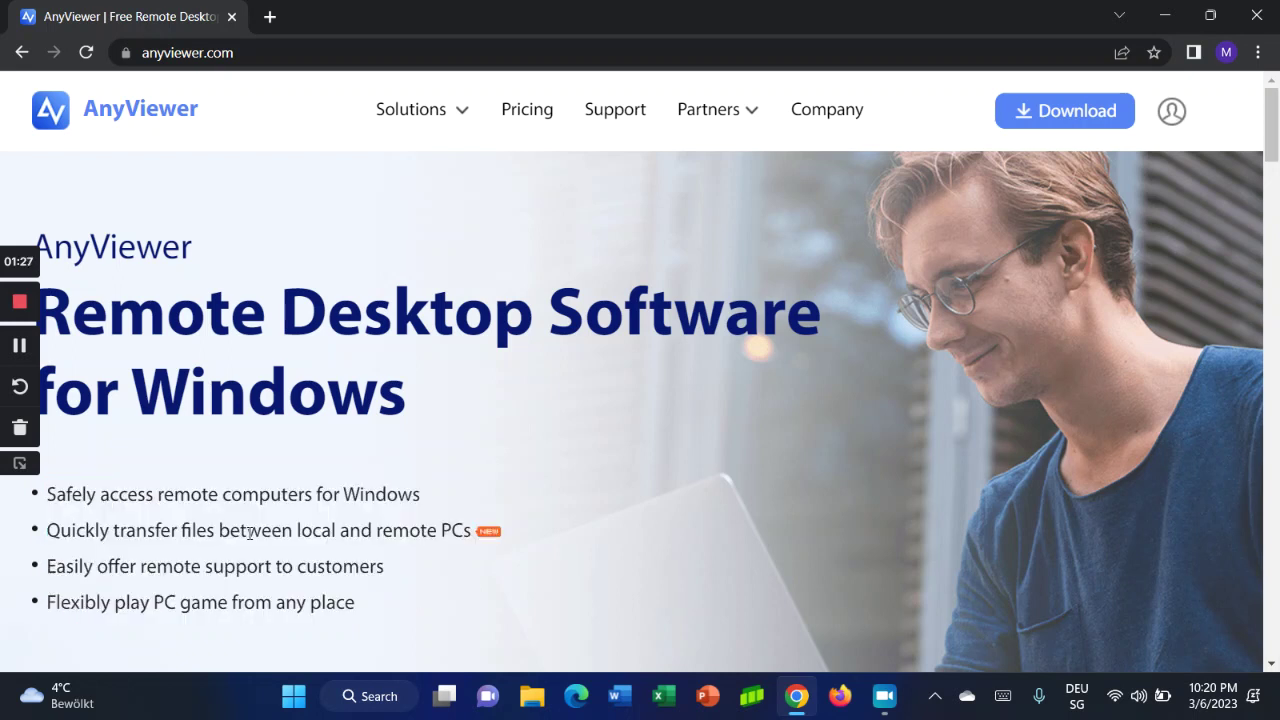
Follow the Download Freeware link to anyviewer.com/download.html
scroll(249, 533, down, 3)
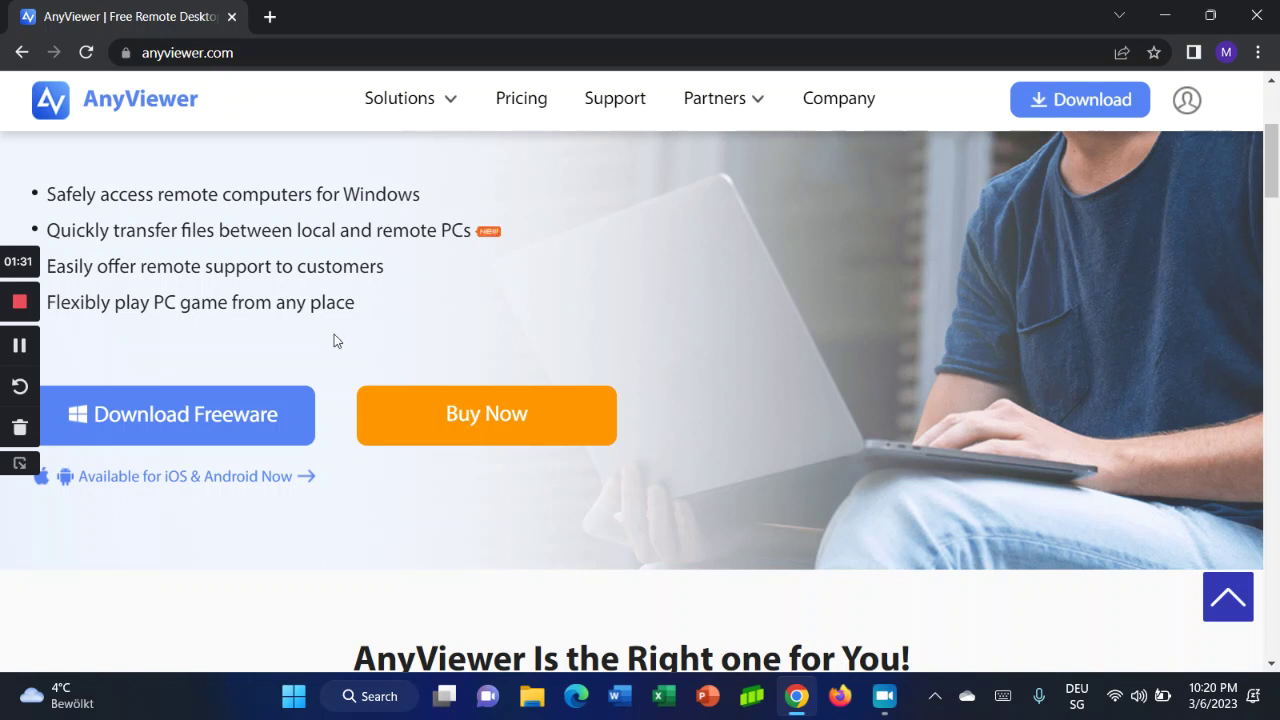
scroll(238, 375, up, 1)
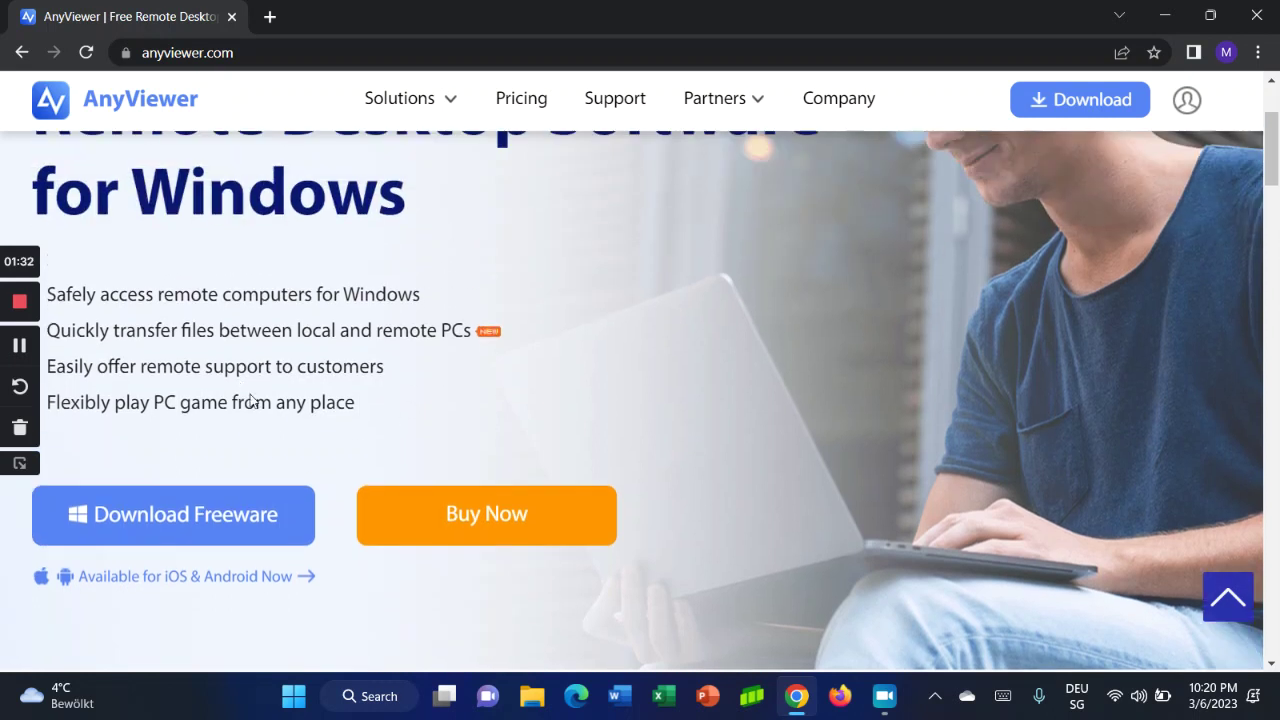
click(156, 522)
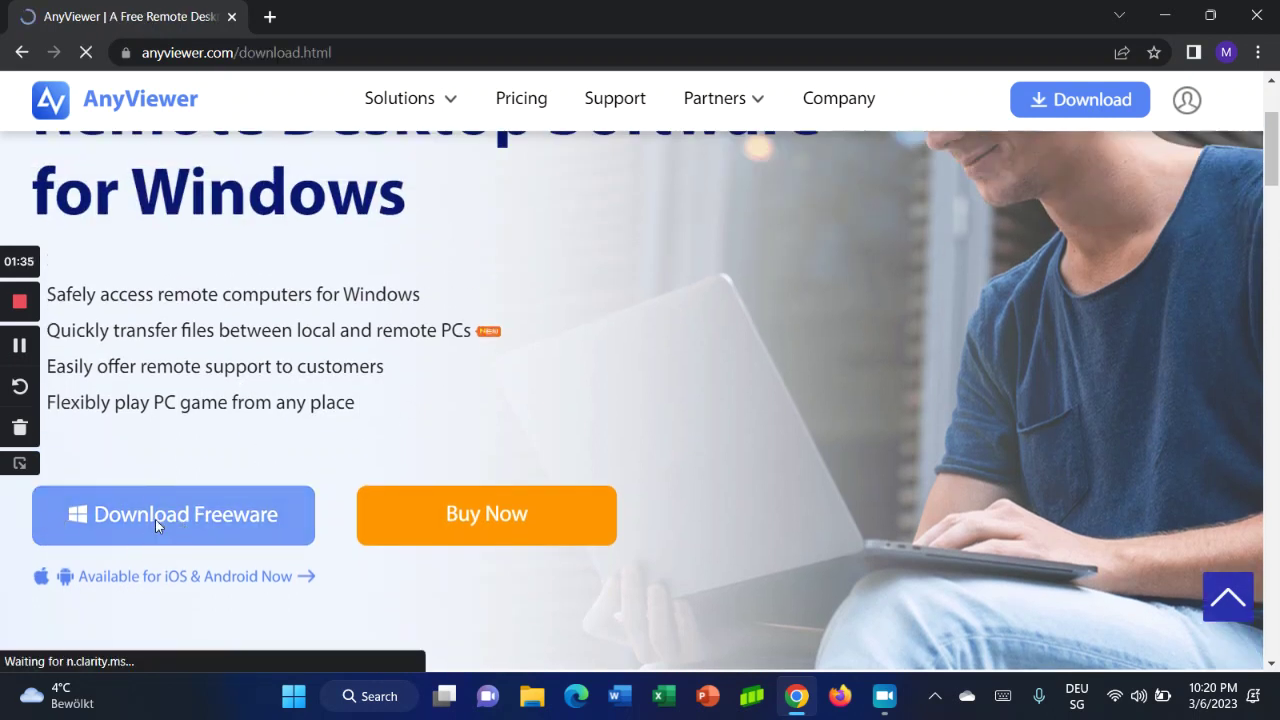
View the iOS and Android versions, return to Windows, and close the flash-sale popup
scroll(287, 536, down, 1)
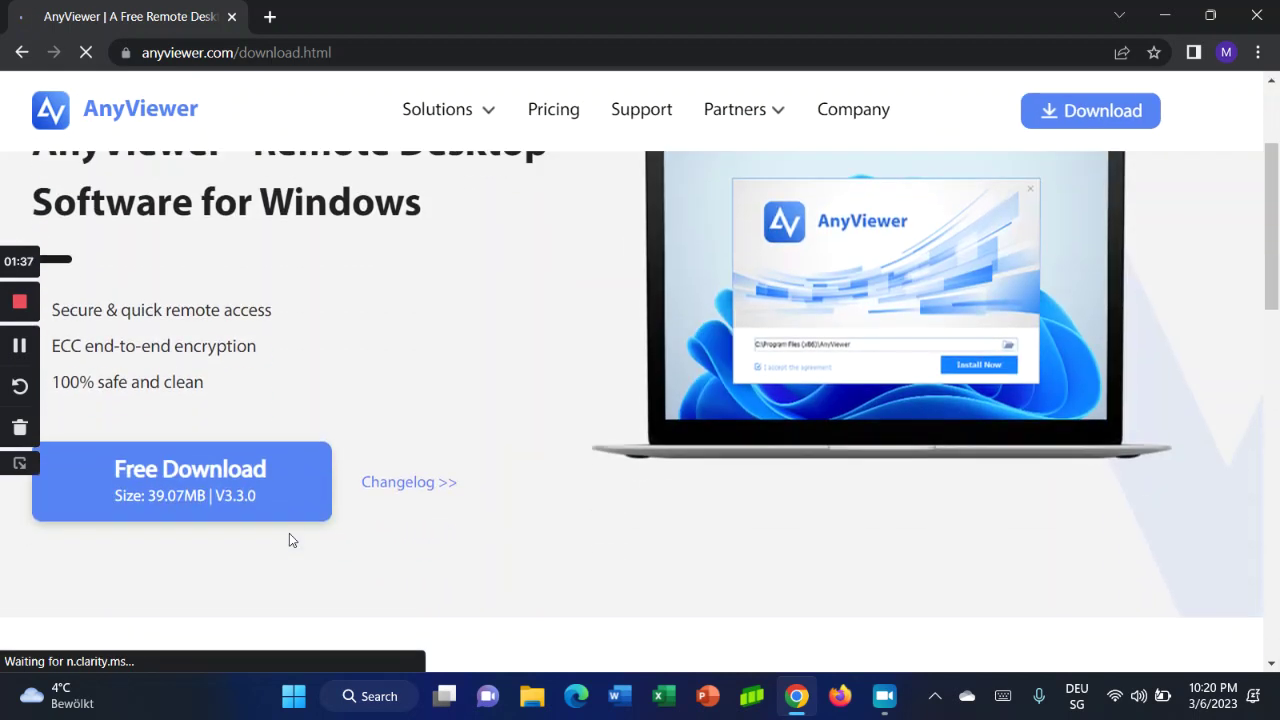
scroll(289, 540, up, 2)
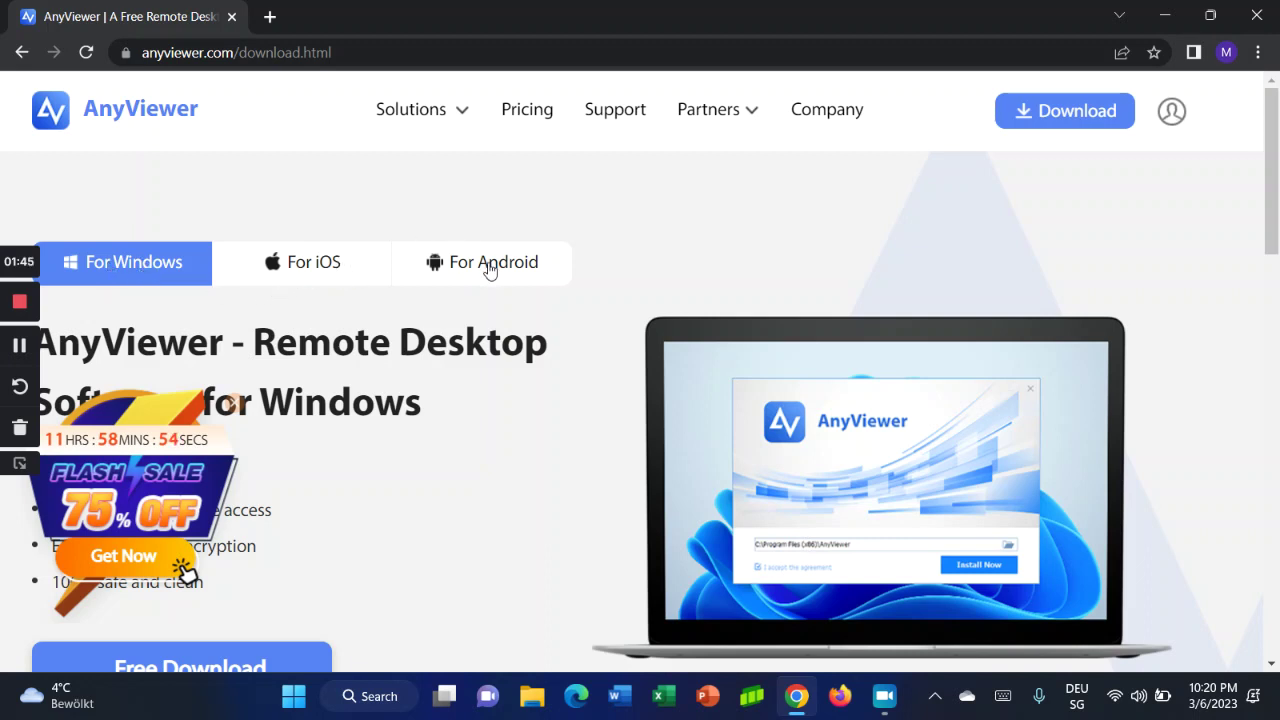
click(325, 271)
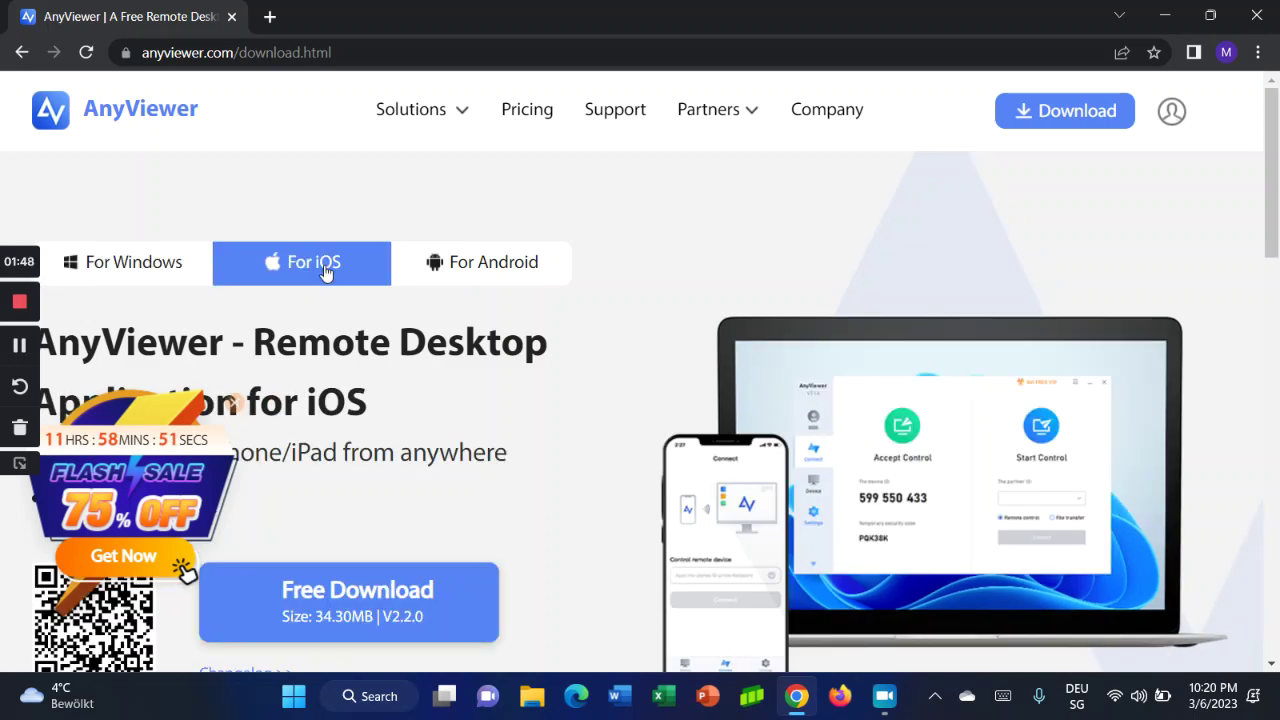
click(516, 270)
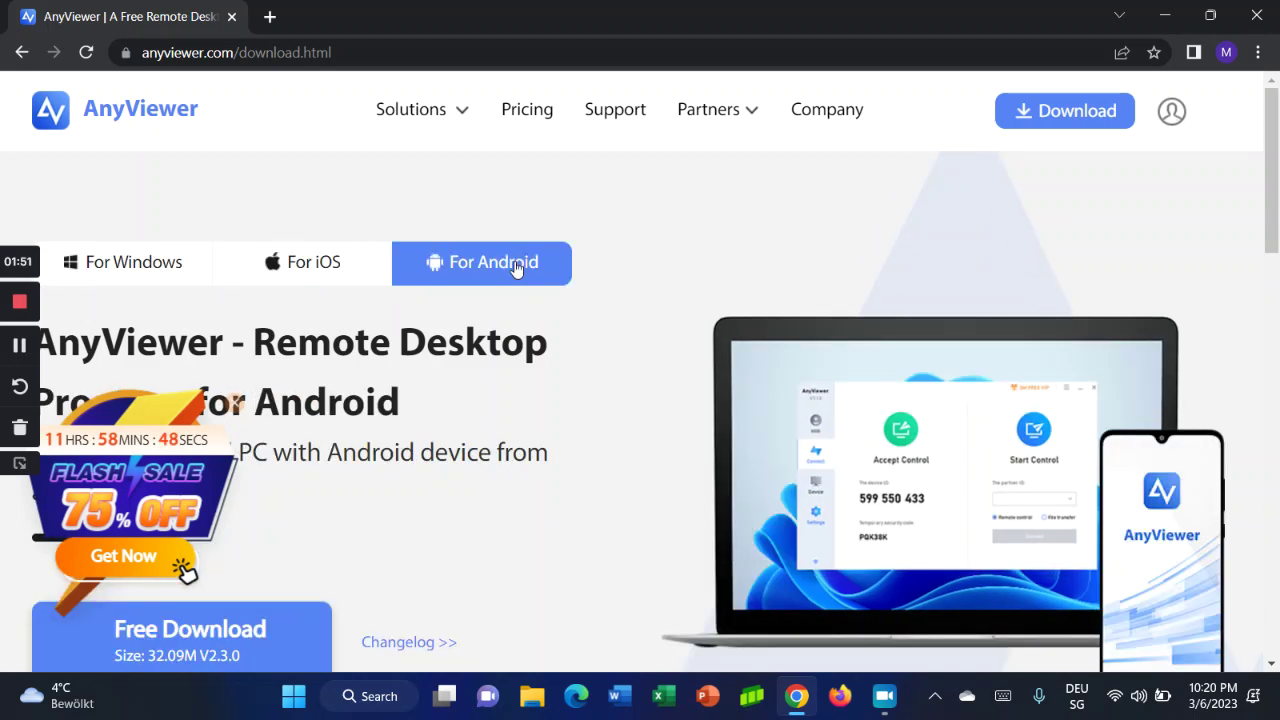
click(115, 268)
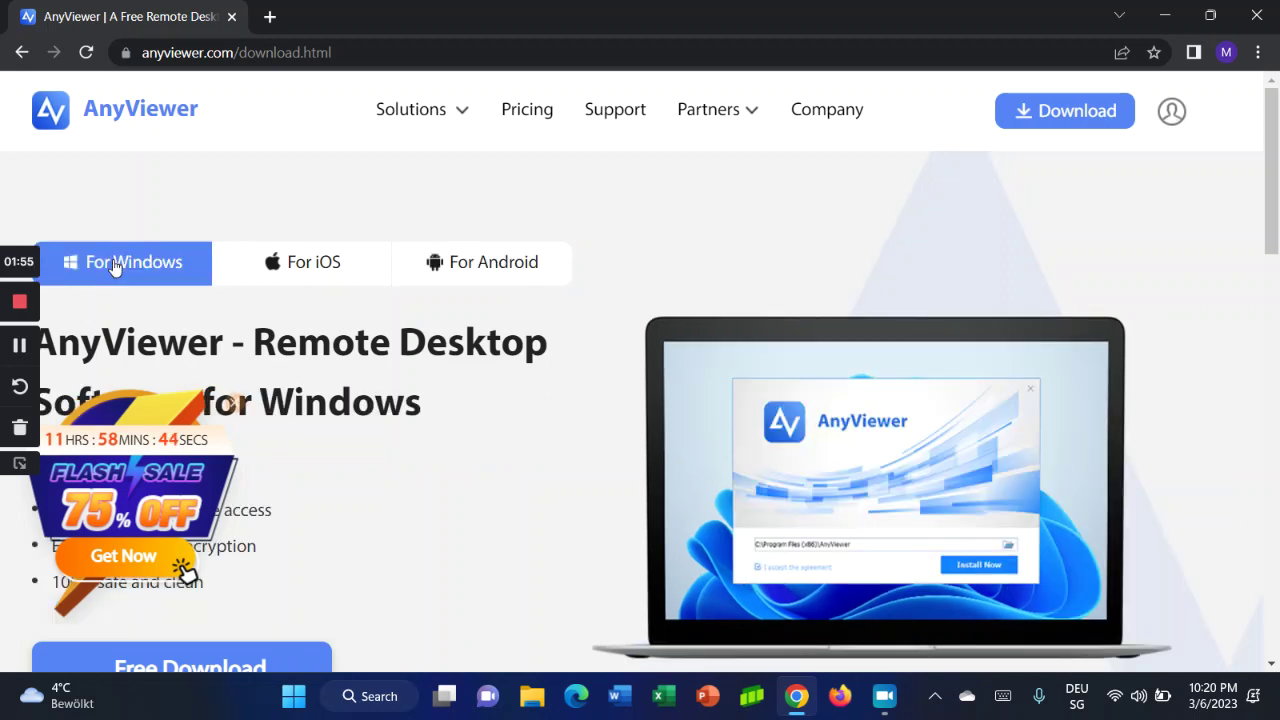
click(236, 403)
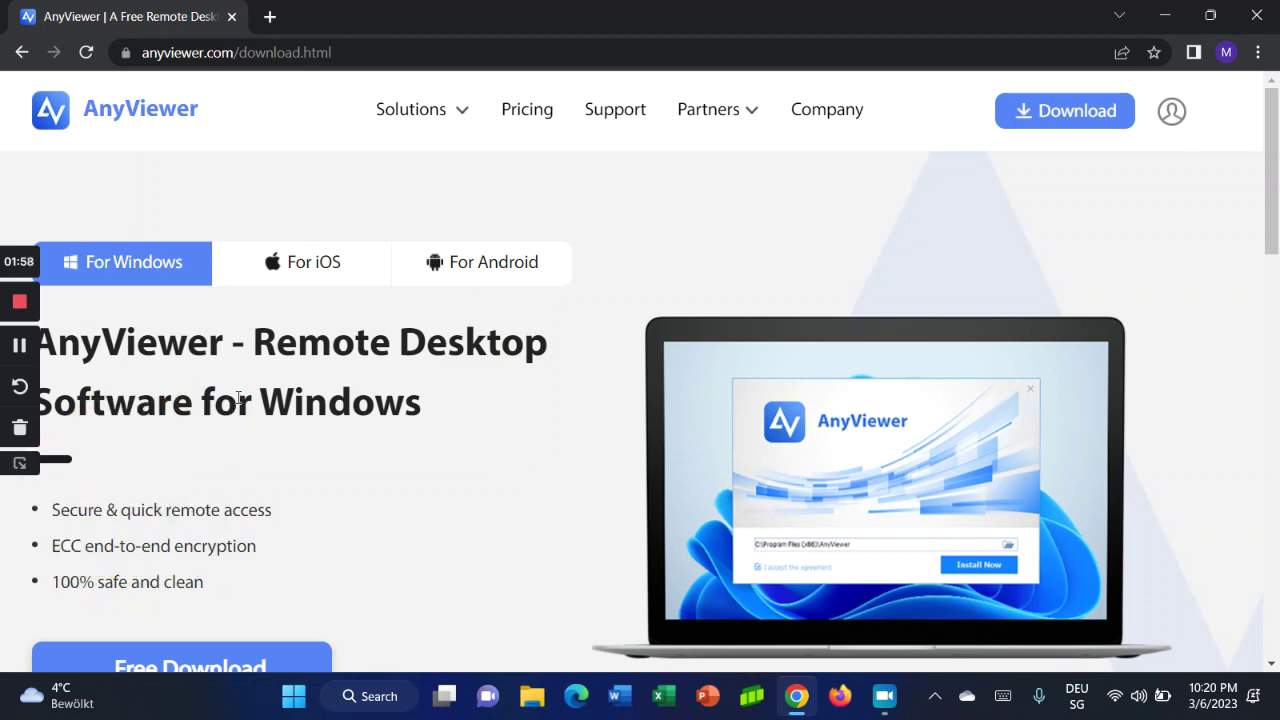
Review the Free, Professional and Enterprise plans on the Pricing page, then download the Free installer
click(520, 112)
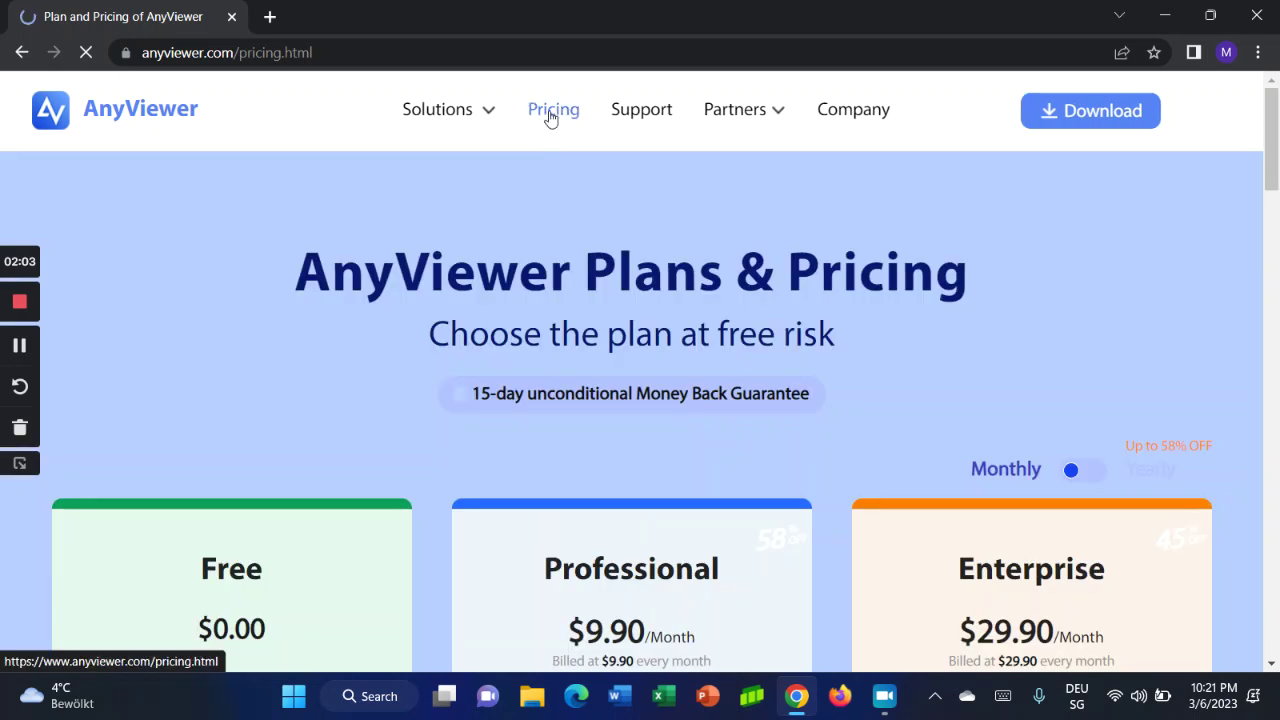
scroll(494, 360, down, 3)
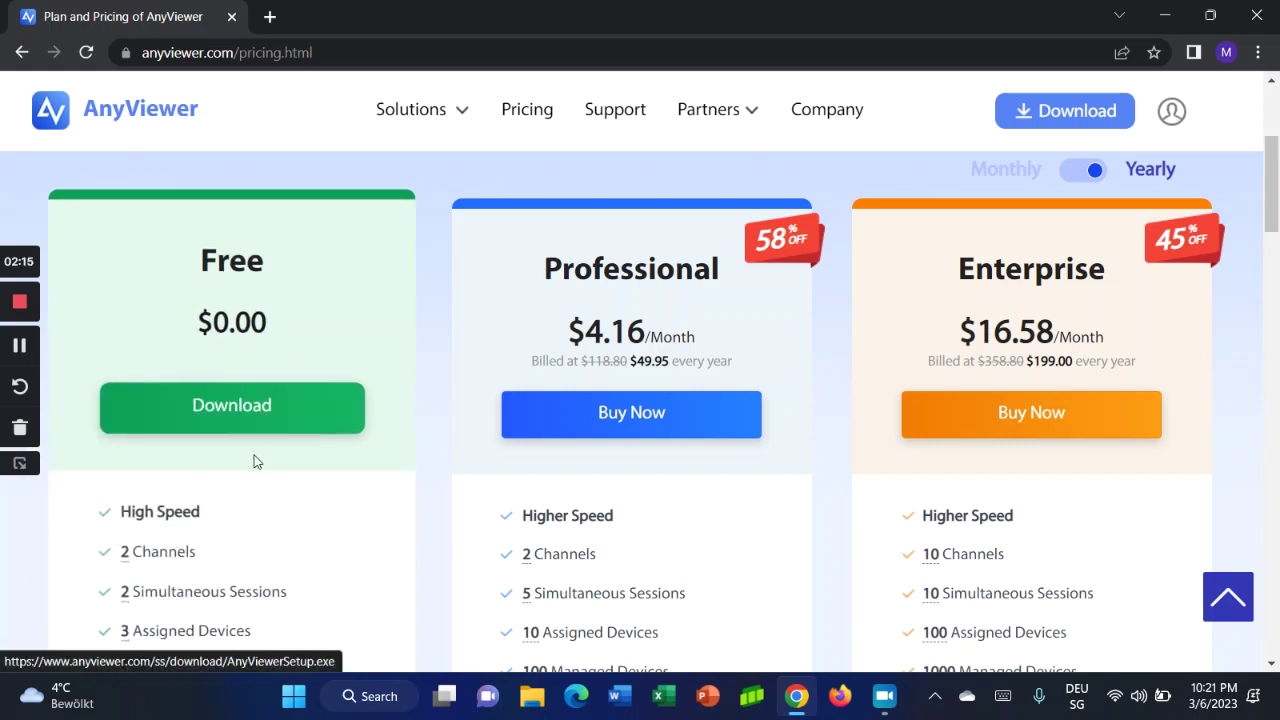
scroll(252, 462, down, 2)
scroll(255, 466, up, 2)
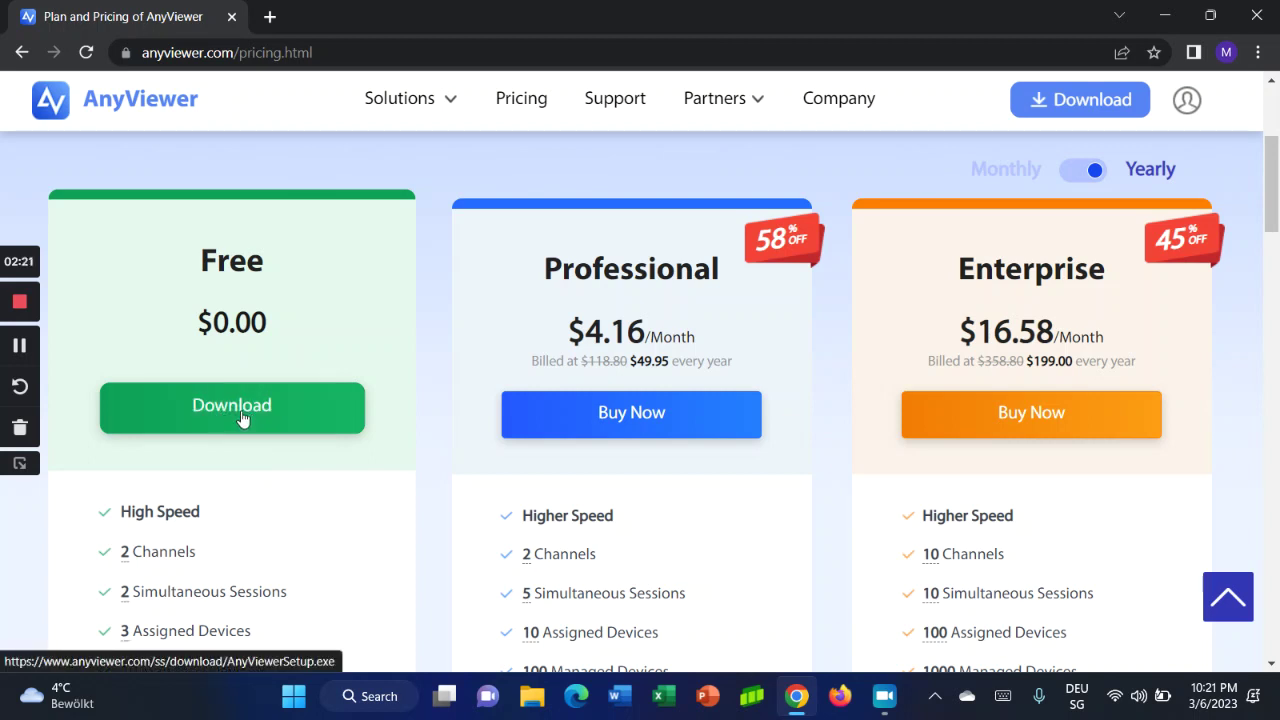
scroll(235, 418, down, 2)
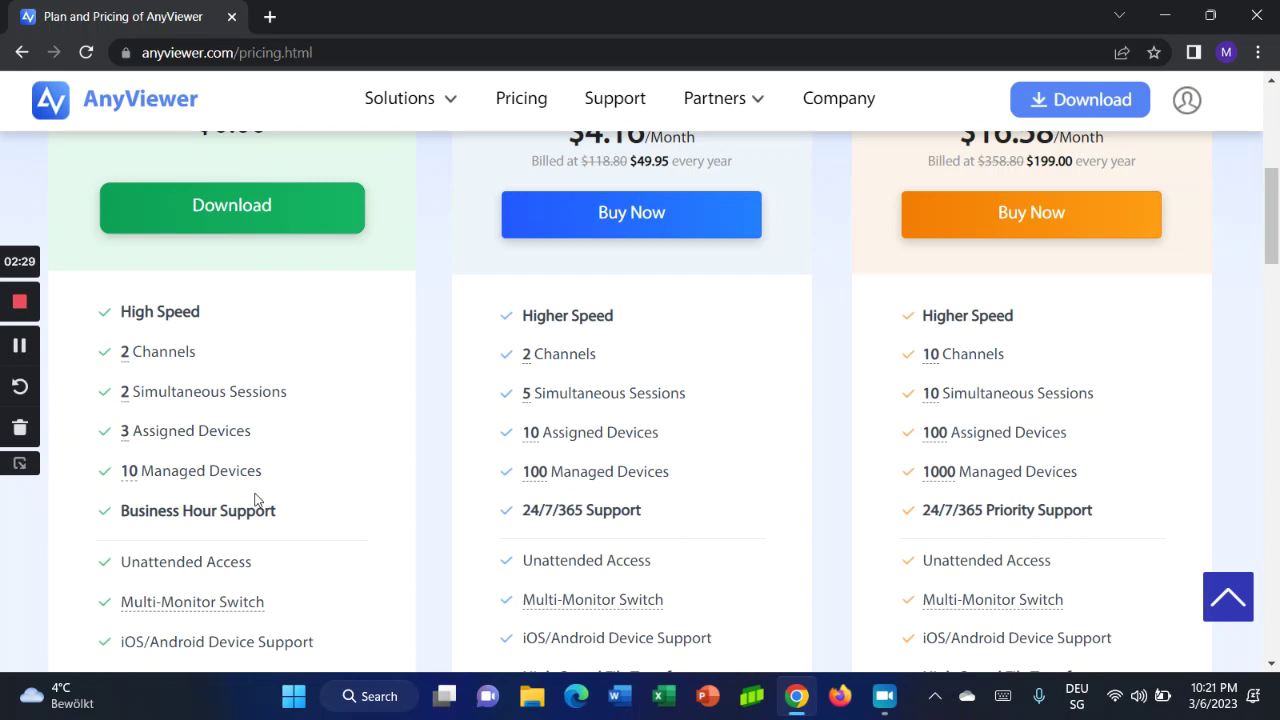
scroll(262, 500, down, 2)
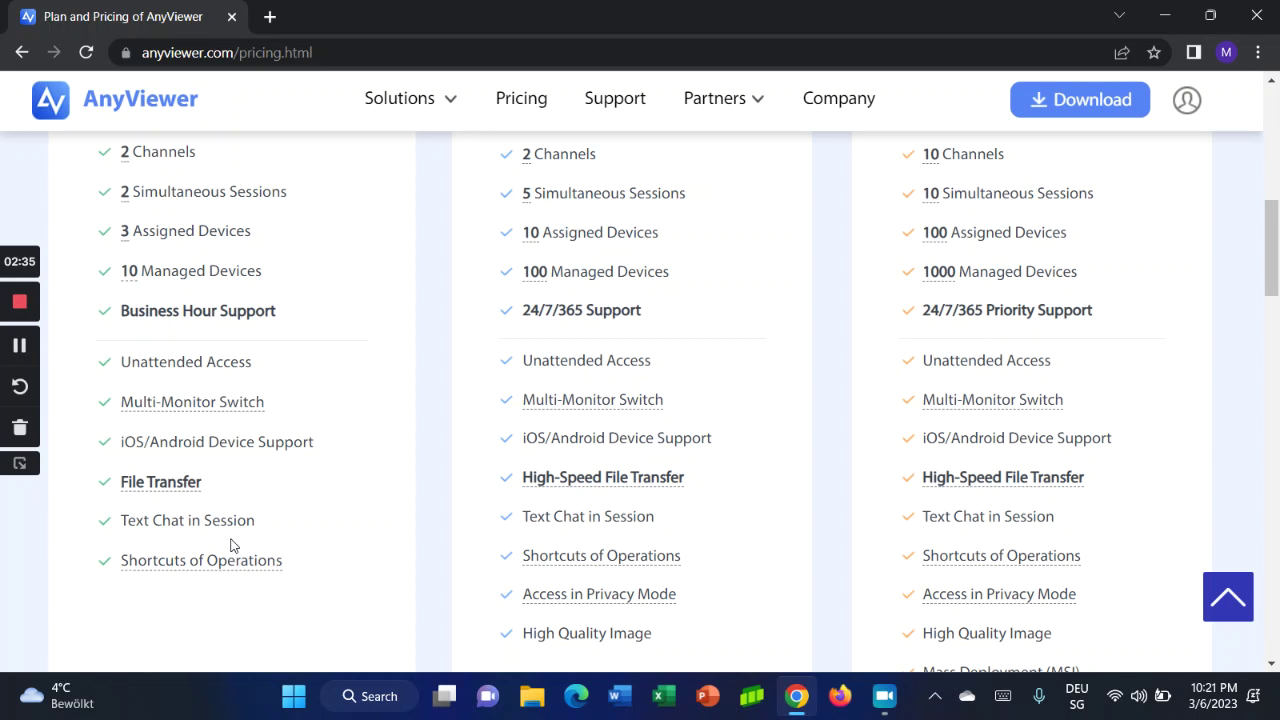
scroll(310, 588, up, 1)
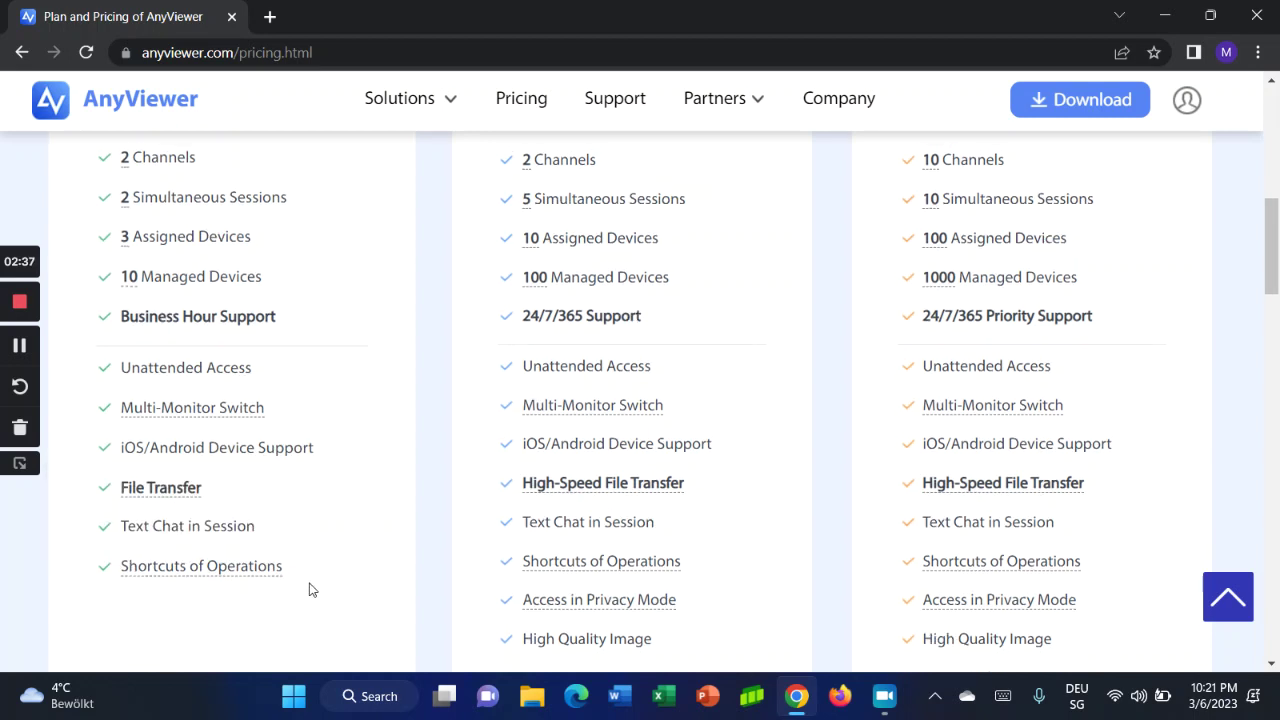
scroll(310, 588, up, 3)
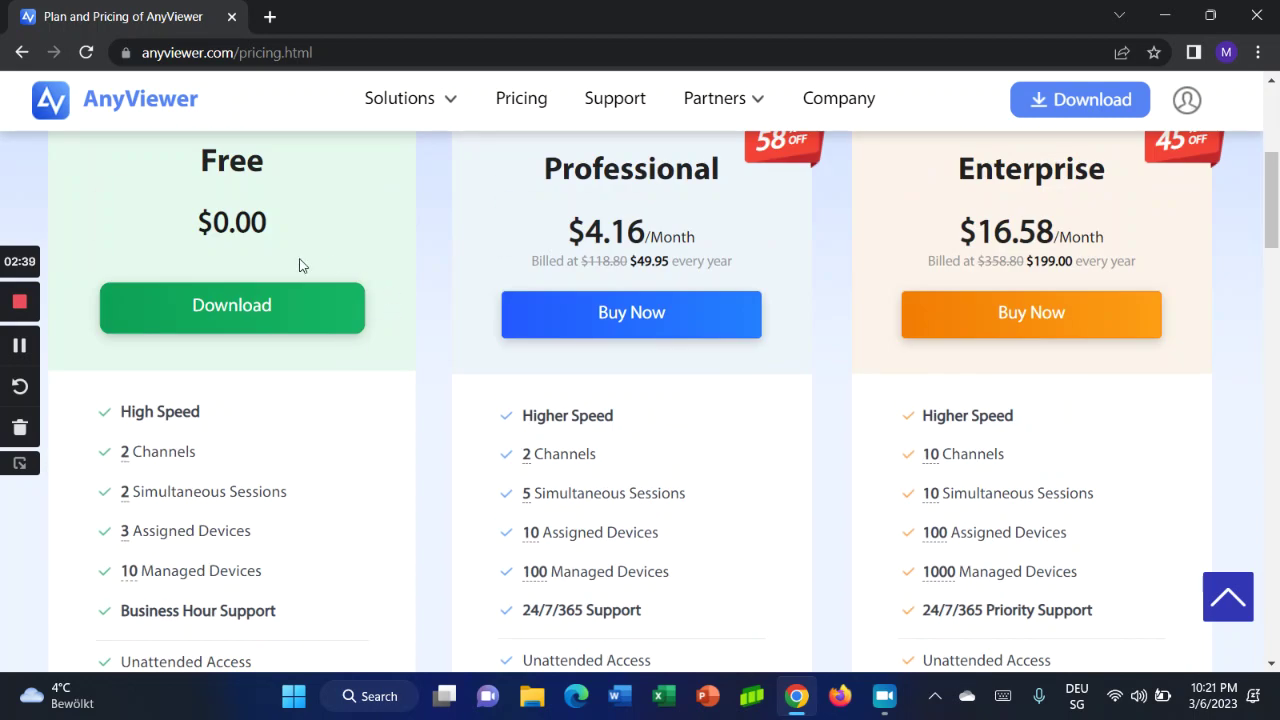
click(238, 316)
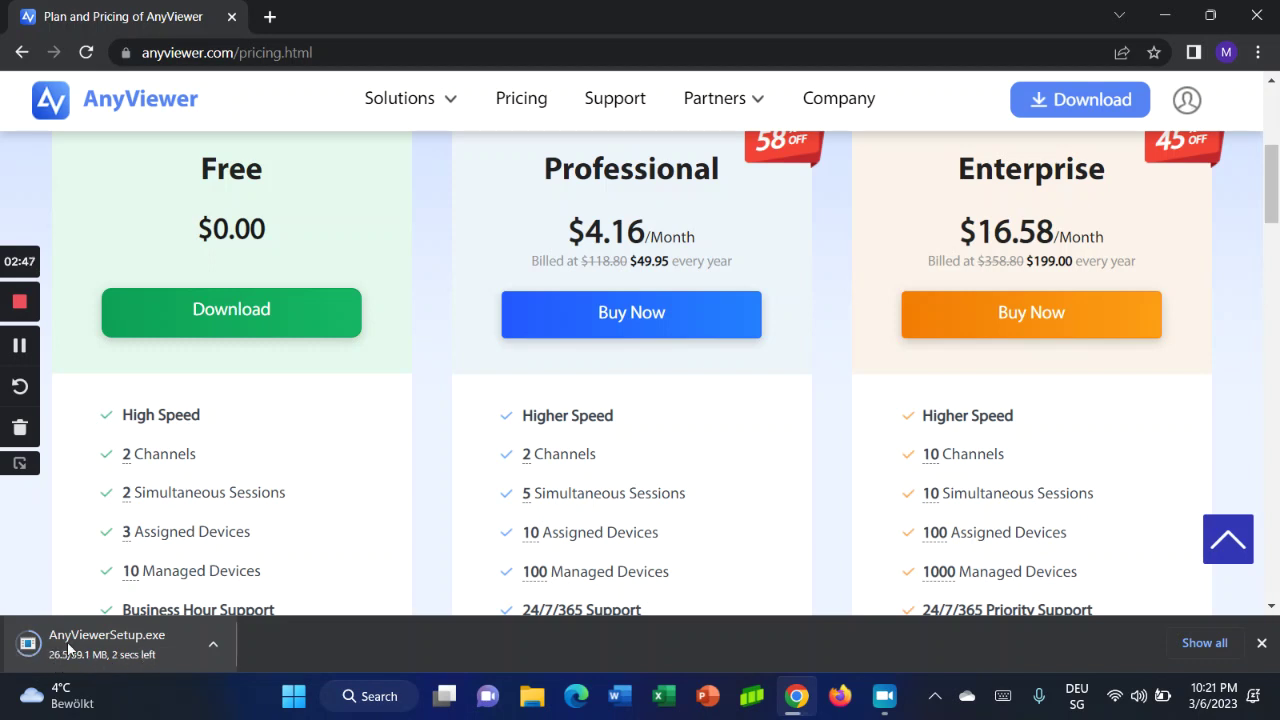
Open the options menu for the finished AnyViewerSetup.exe download
click(211, 646)
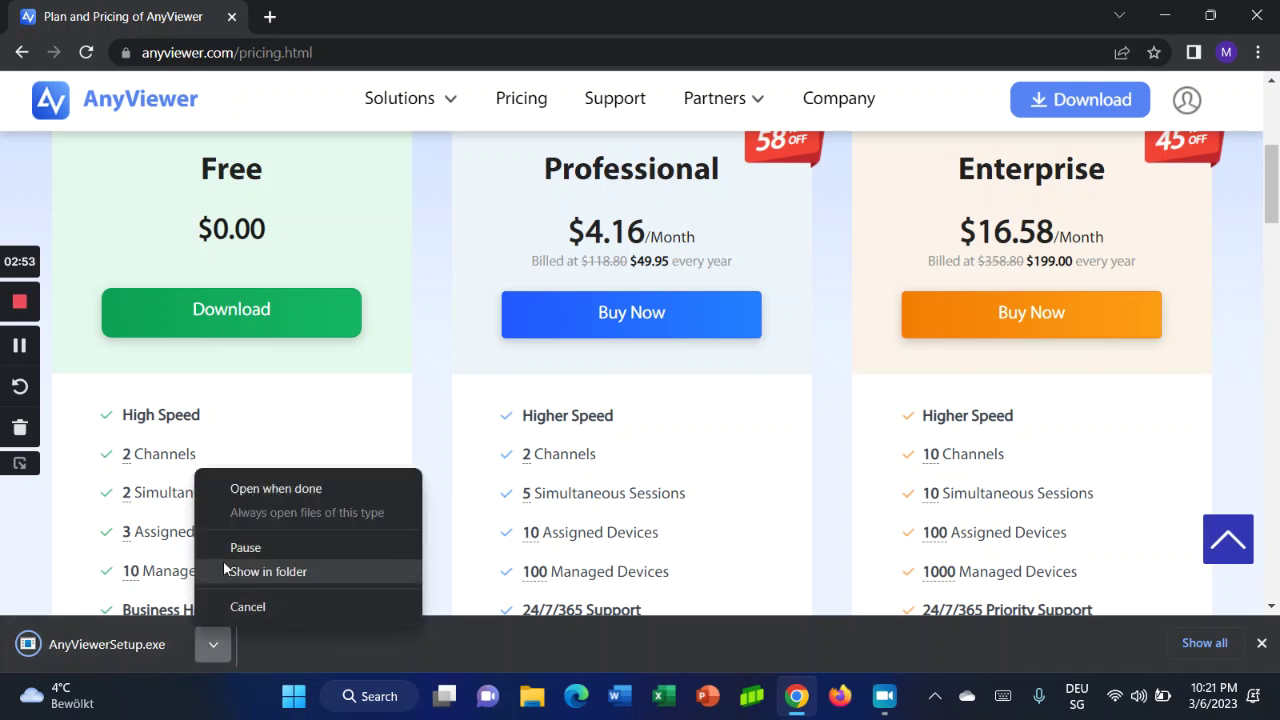
Run AnyViewerSetup from the Downloads folder and install AnyViewer into C:\Program Files (x86)\AnyViewer
click(285, 571)
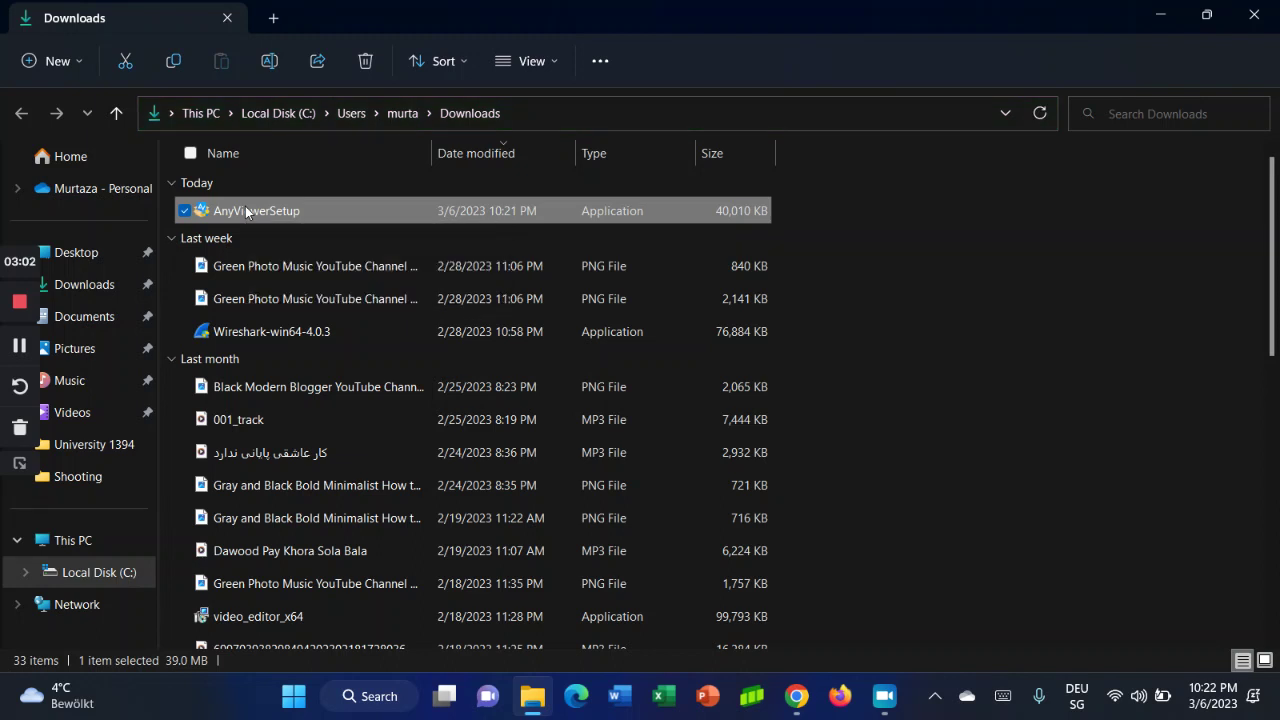
double_click(246, 211)
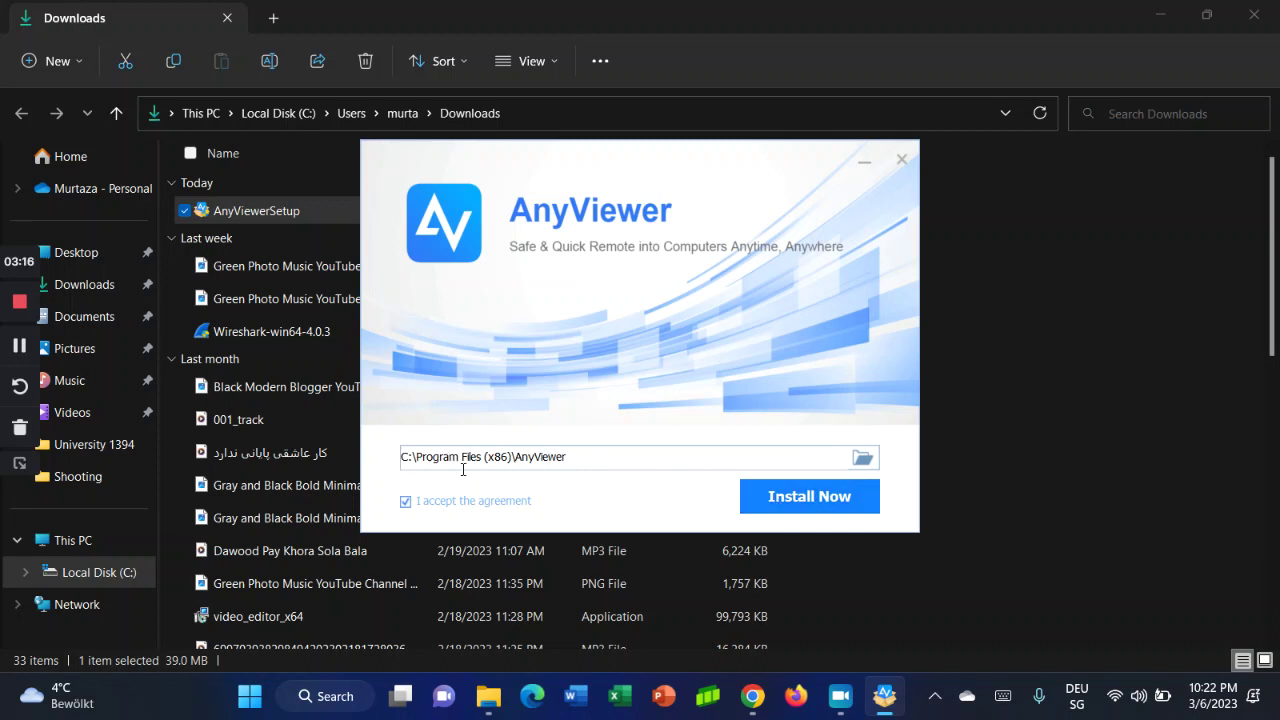
click(821, 500)
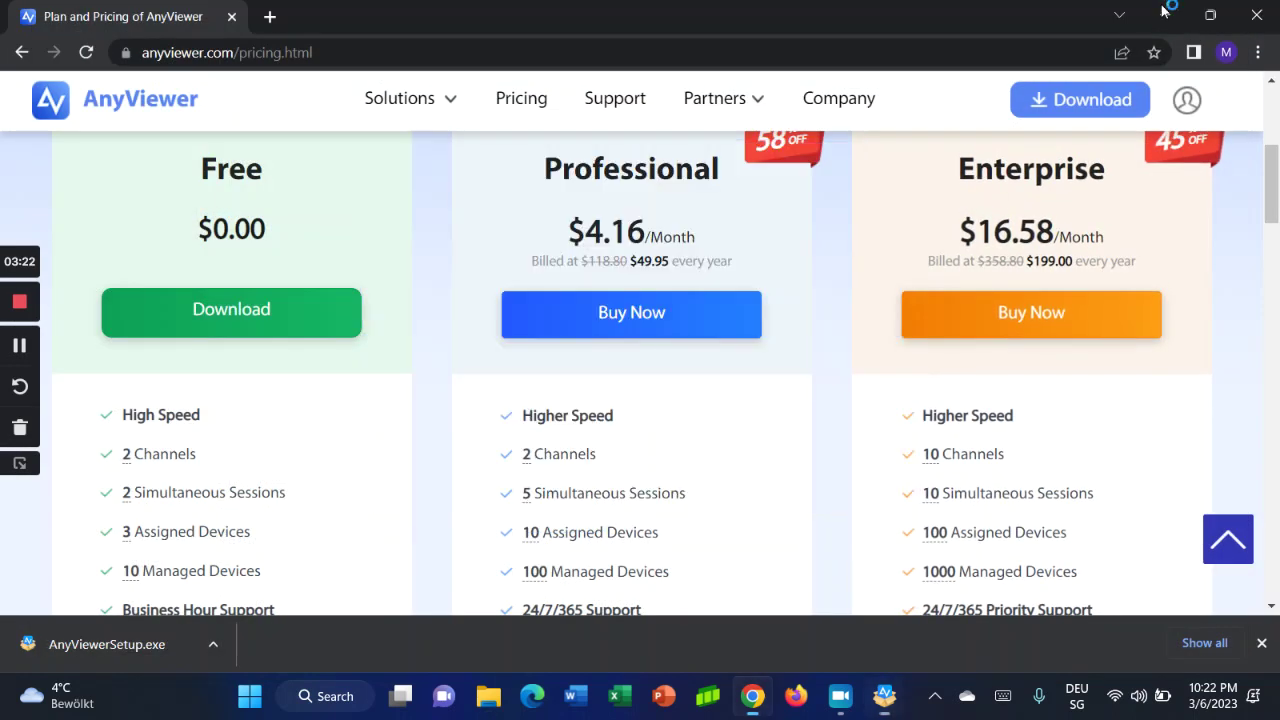
click(1164, 16)
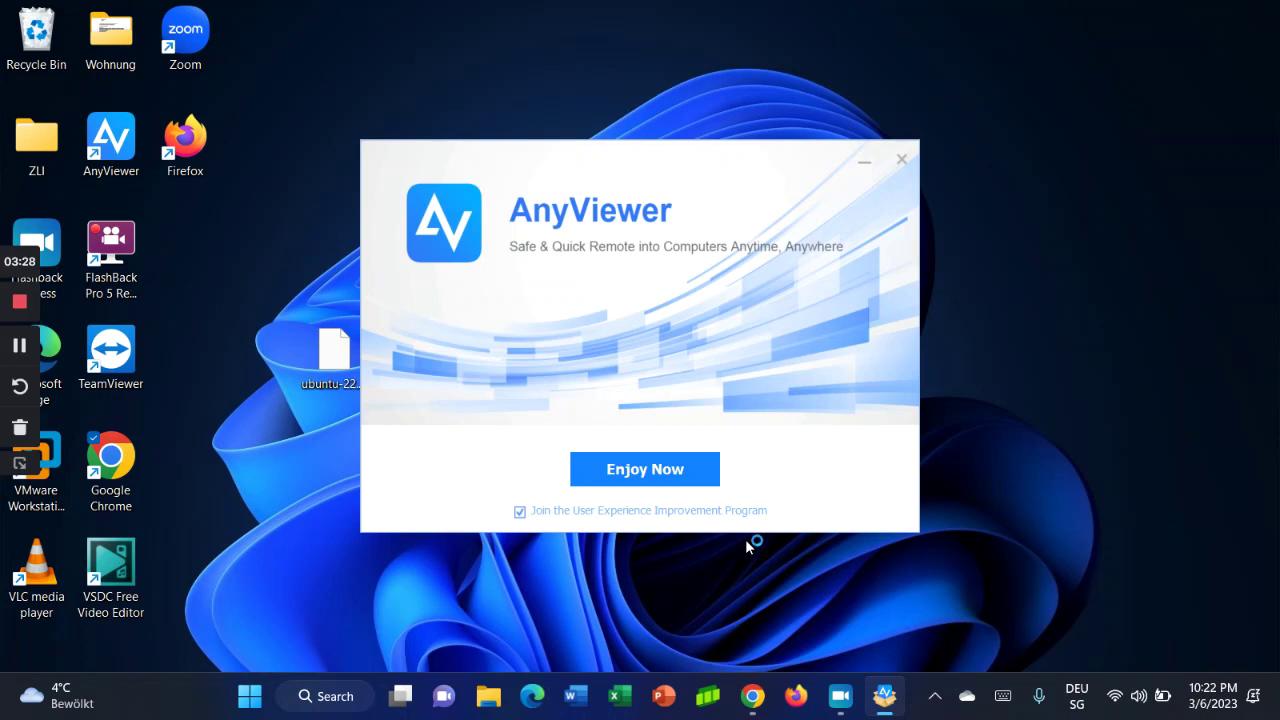
Refresh the desktop and finish setup with Enjoy Now to launch AnyViewer
right_click(1036, 466)
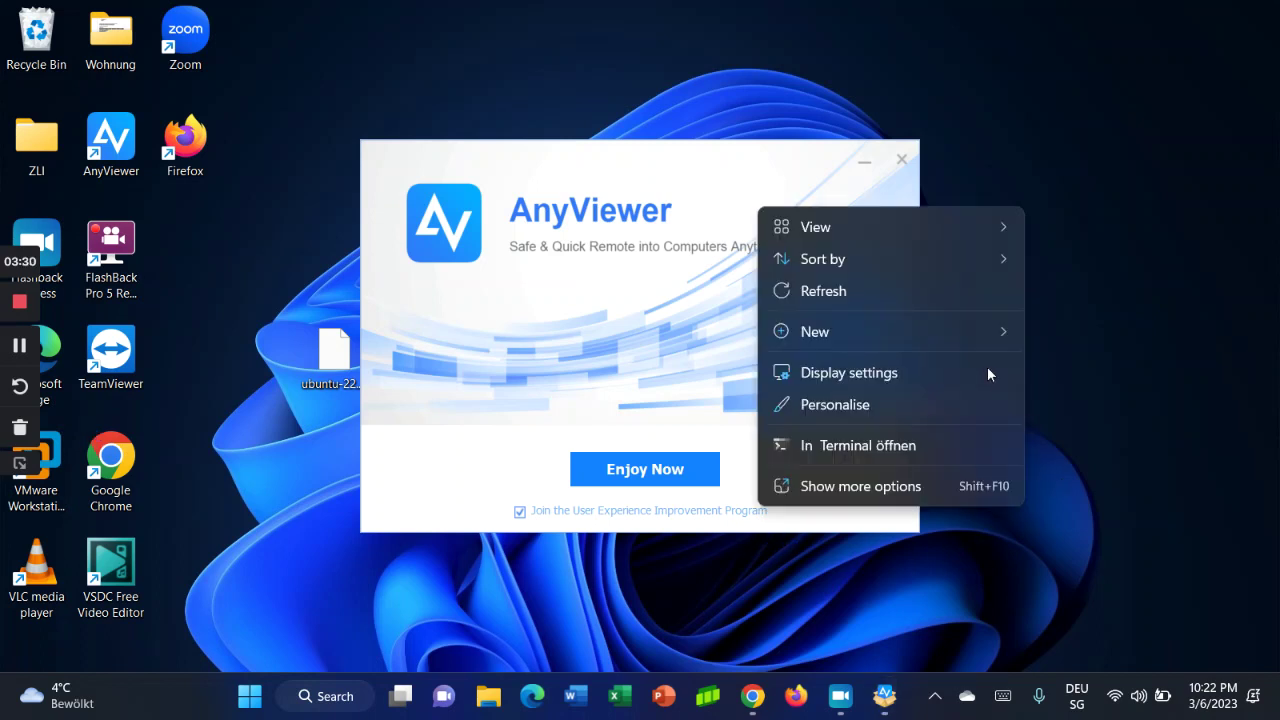
click(932, 280)
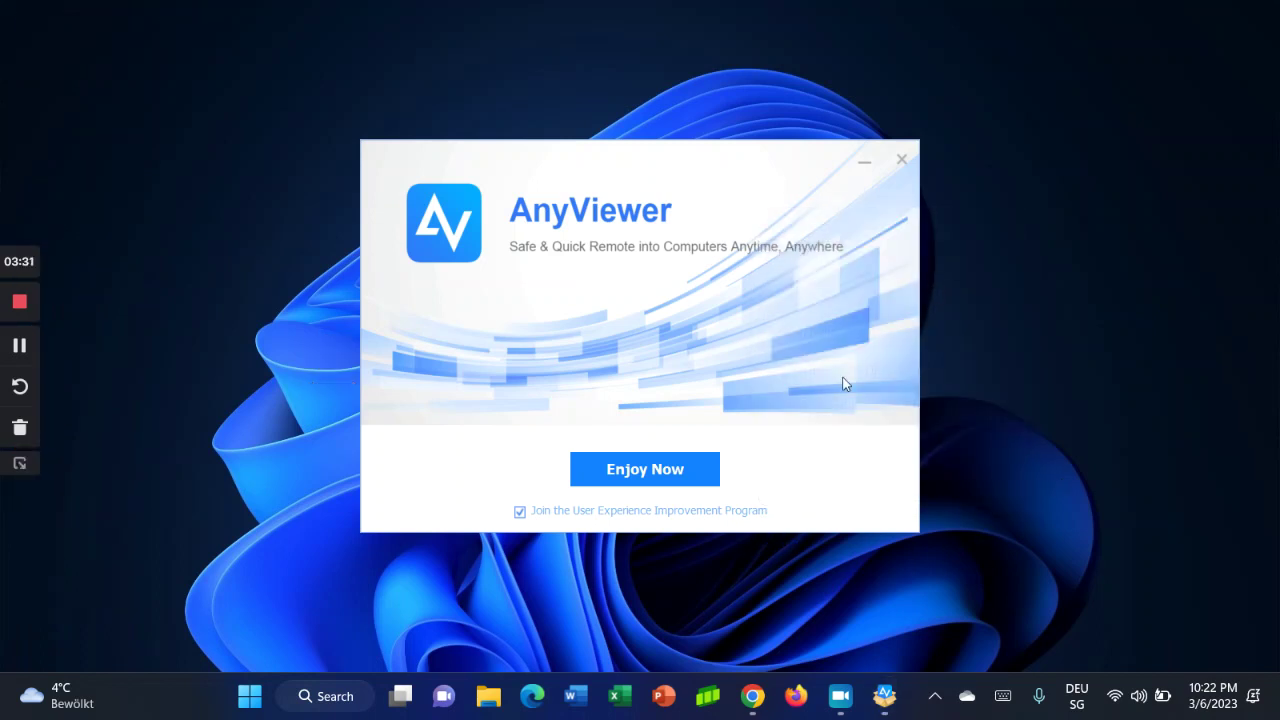
click(643, 472)
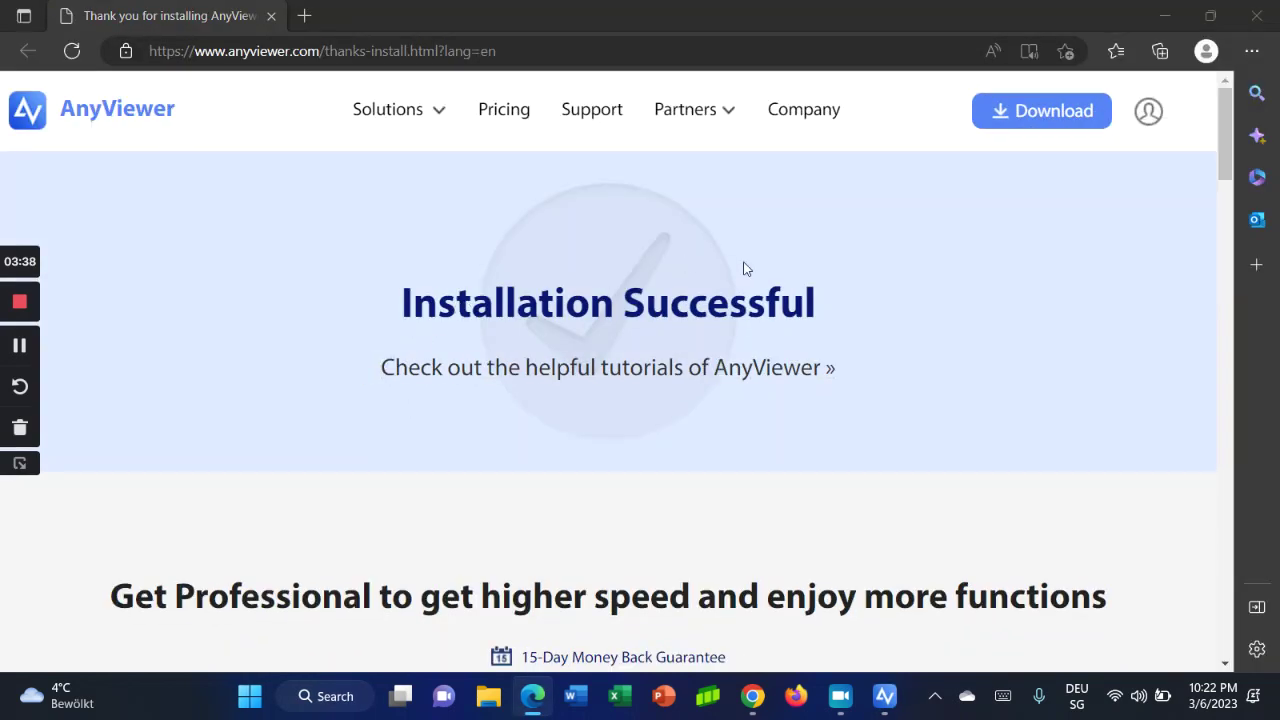
Close the Installation Successful page and reposition the AnyViewer Connect window on the desktop
click(1251, 18)
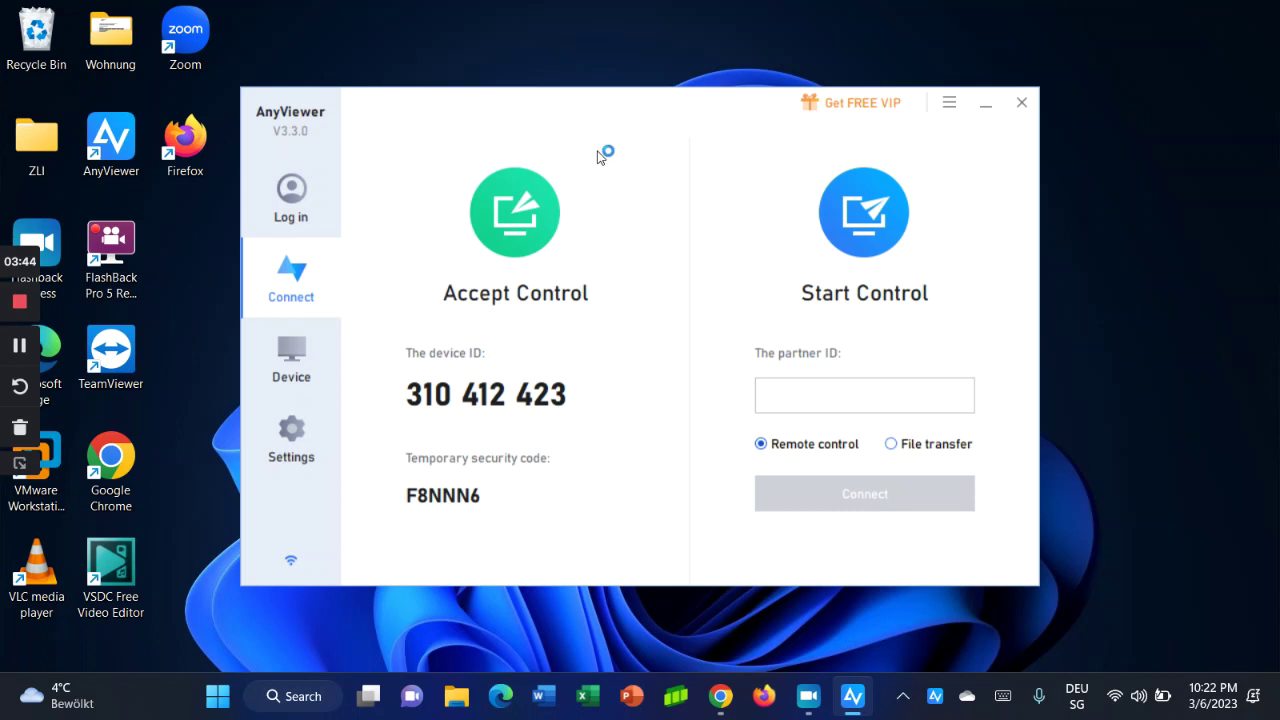
drag(633, 103, 662, 89)
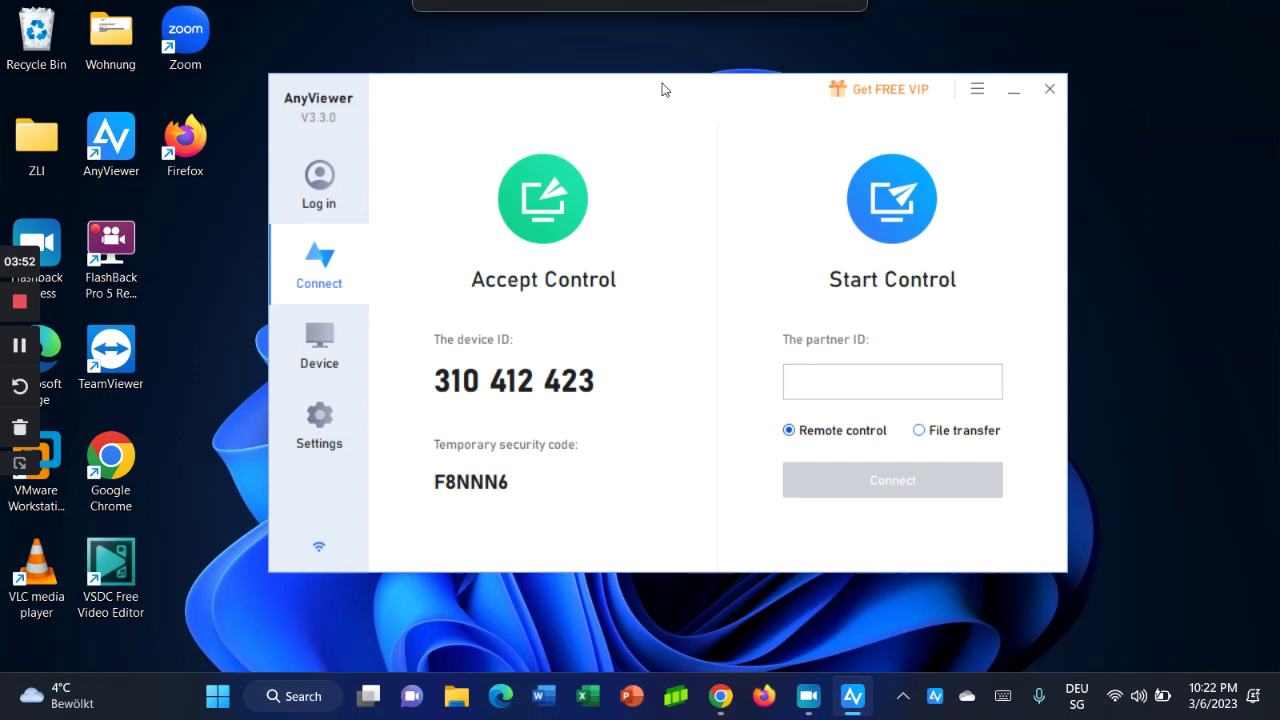
drag(661, 89, 603, 147)
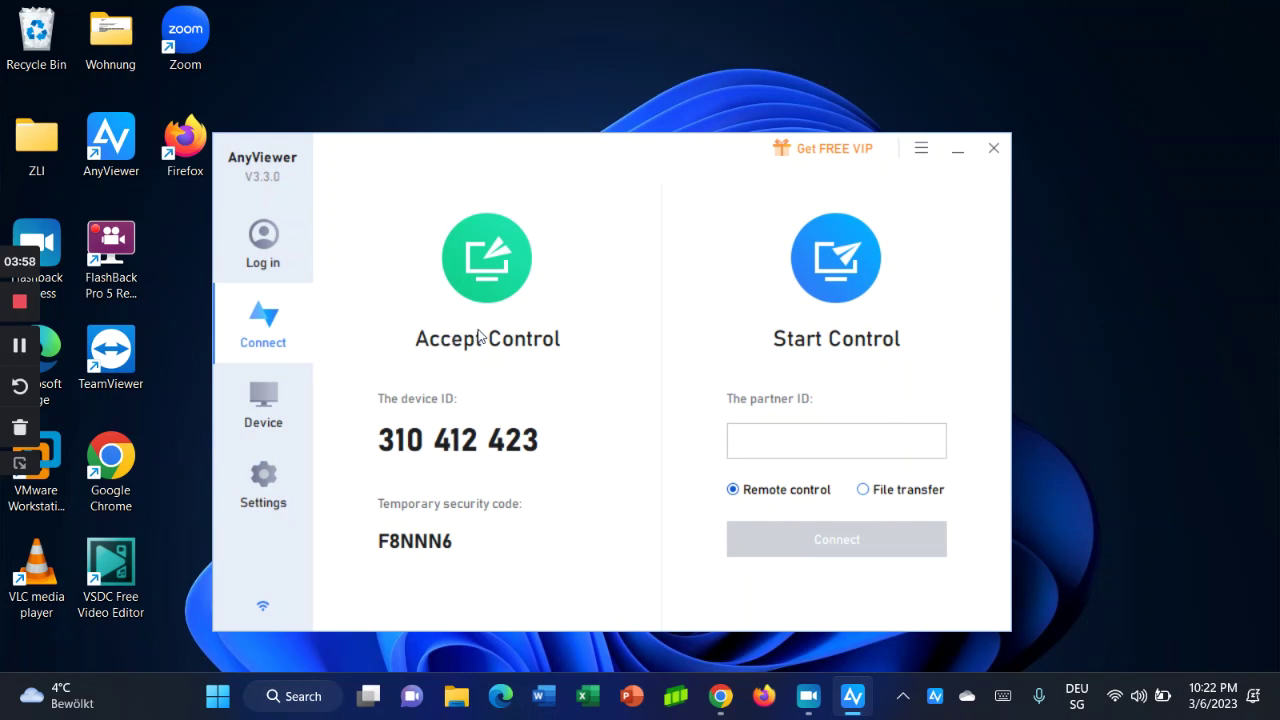
click(766, 445)
drag(571, 150, 621, 139)
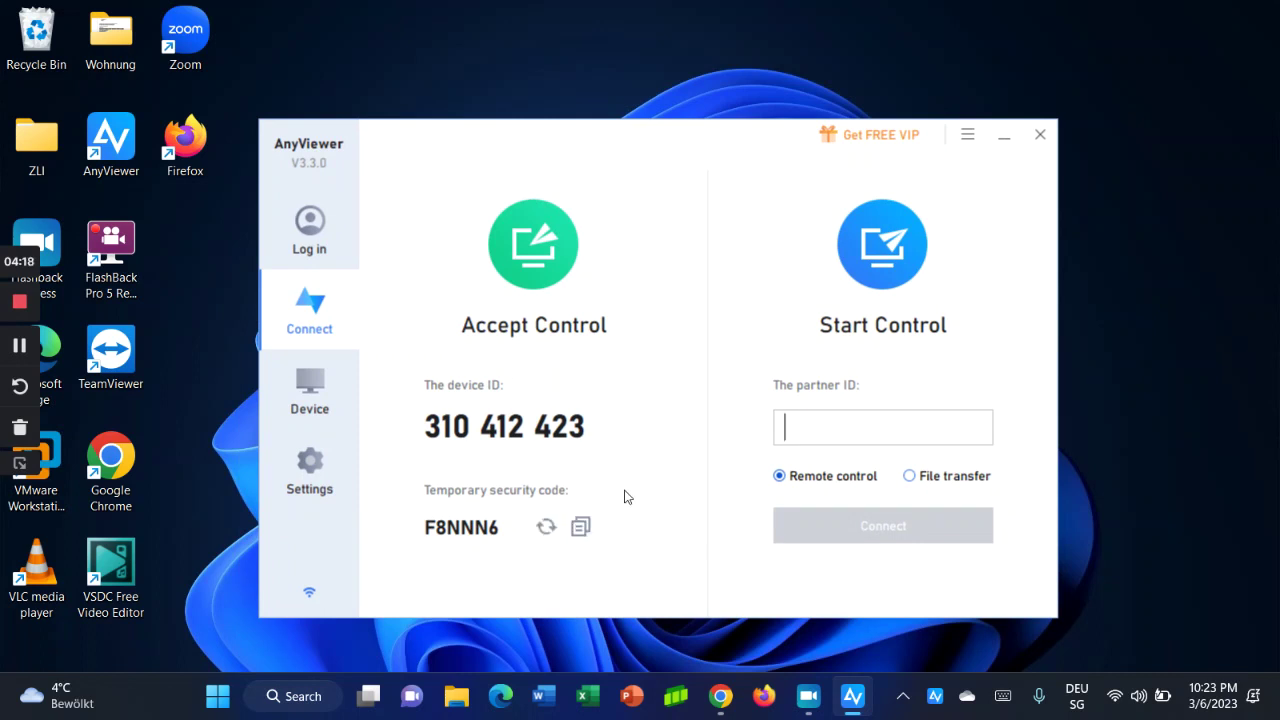
drag(706, 134, 675, 133)
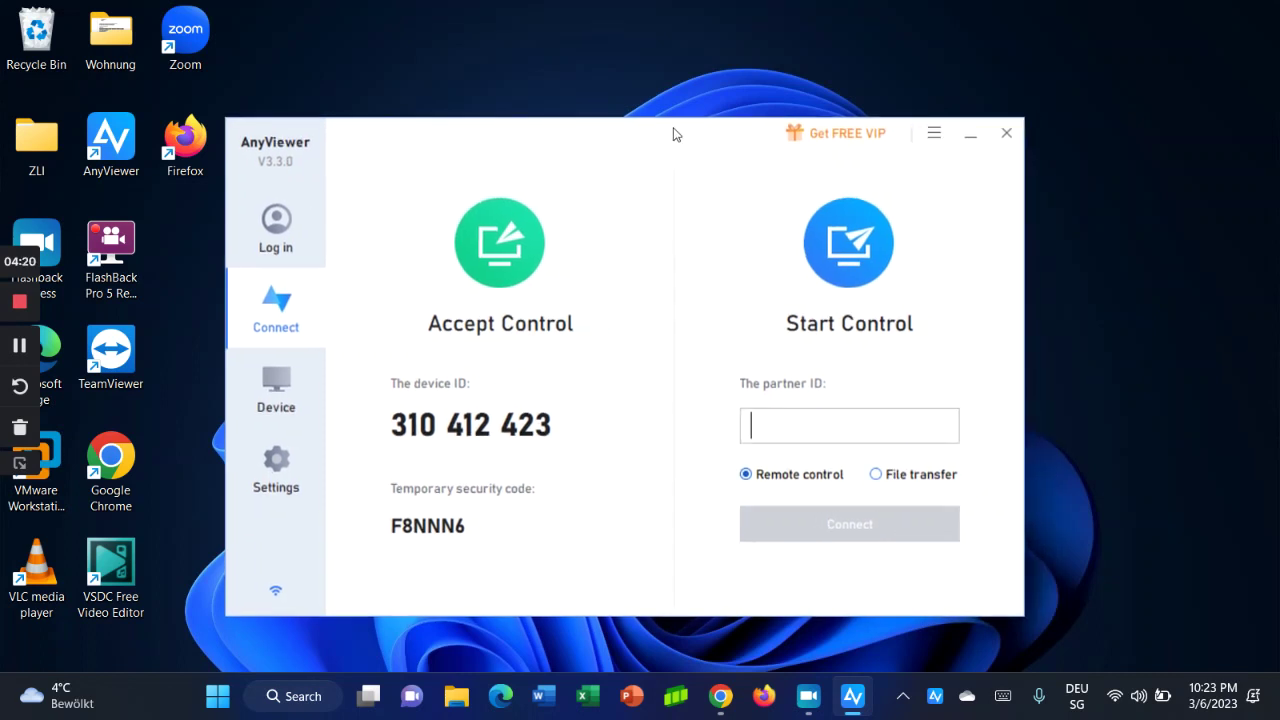